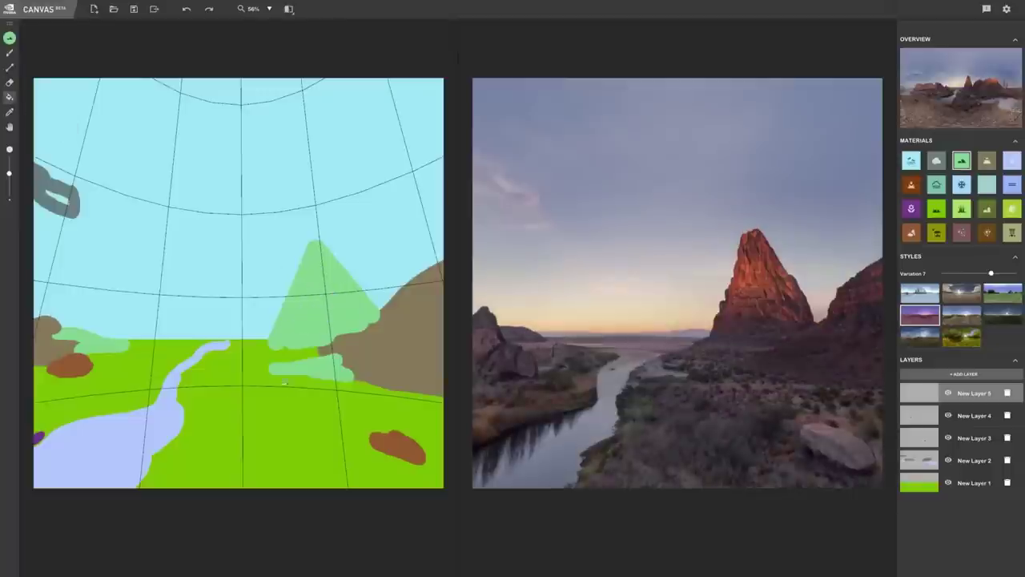
Paint a grey Cloud-material brush stroke across the painted trees.
left_click(936, 160)
key("b")
left_click_drag(375, 315, 276, 338)
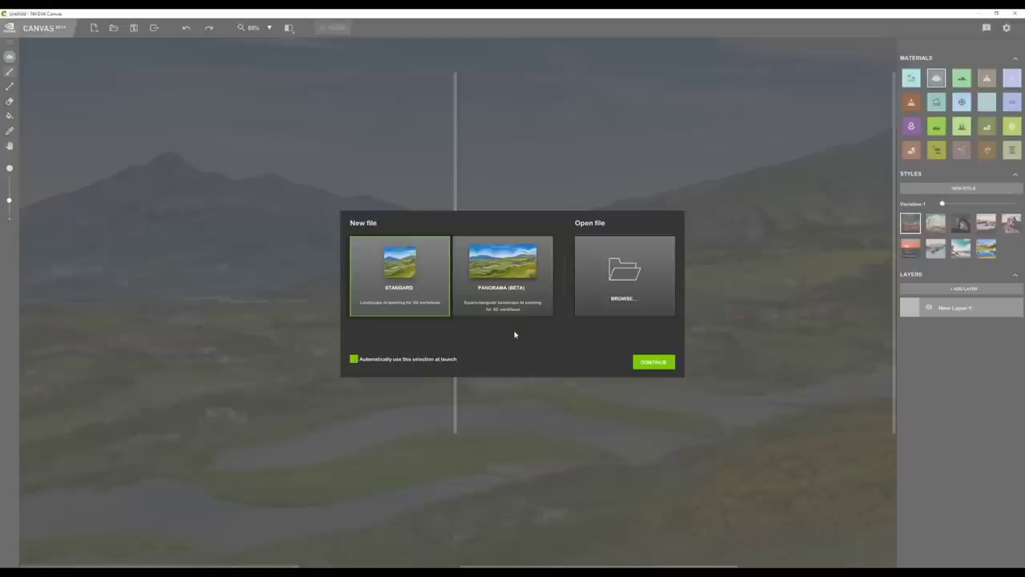
Look at the desert_shore sample without opening it, then create a new Panorama (Beta) file.
left_click(634, 299)
left_click(128, 77)
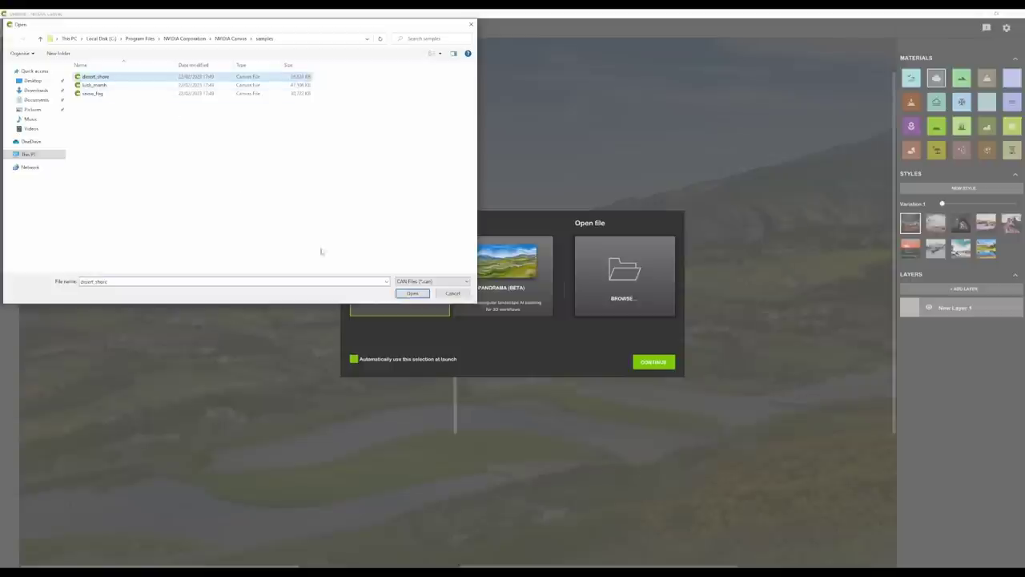
left_click(411, 293)
left_click(412, 293)
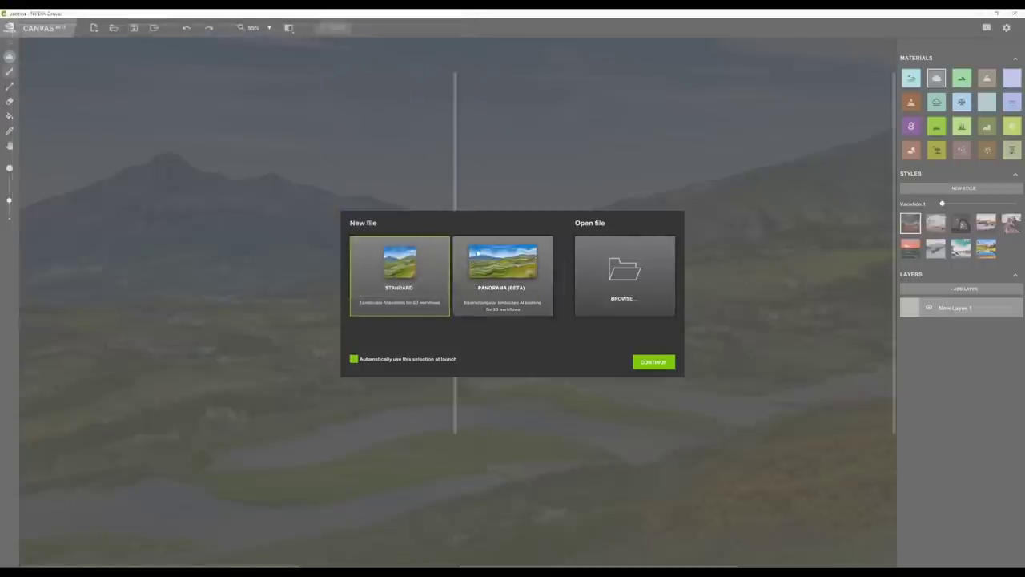
left_click(503, 296)
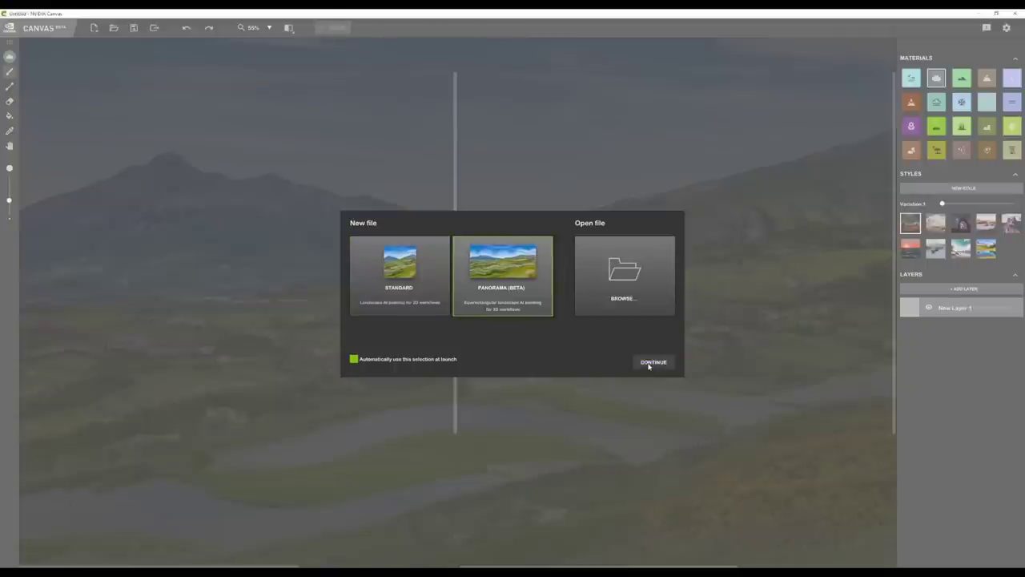
left_click(647, 365)
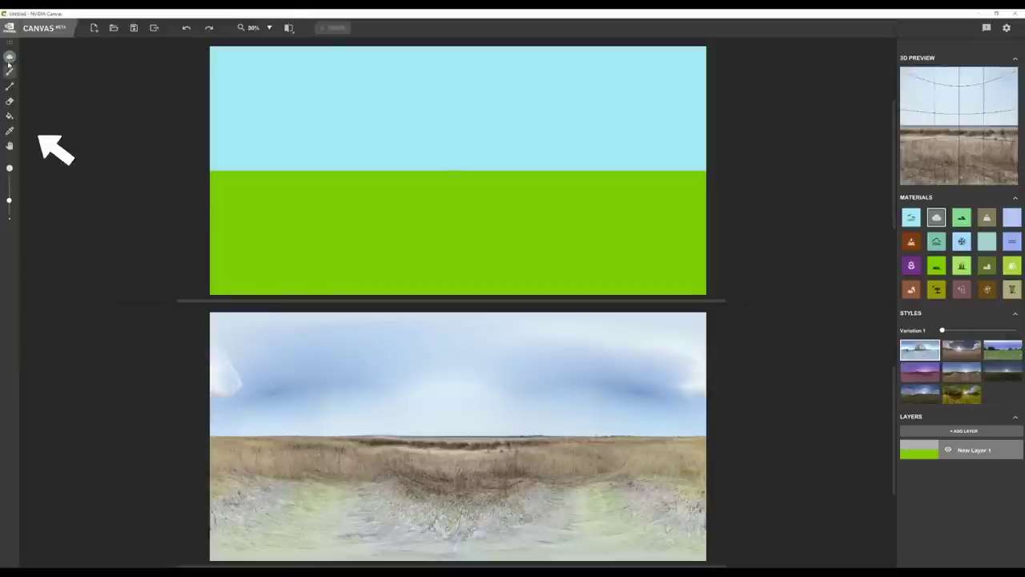
Enlarge the brush and look around the sky-over-grass panorama in the 3D Preview.
mouse_move(10, 201)
left_mouse_down()
mouse_move(10, 177)
mouse_move(10, 187)
left_mouse_up()
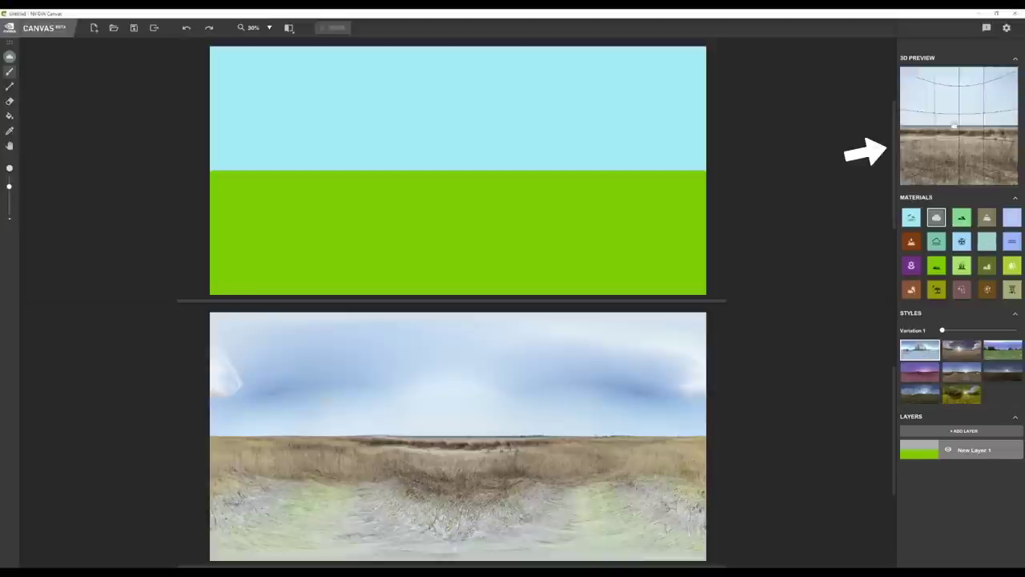
mouse_move(983, 150)
left_mouse_down()
mouse_move(952, 105)
mouse_move(905, 144)
left_mouse_up()
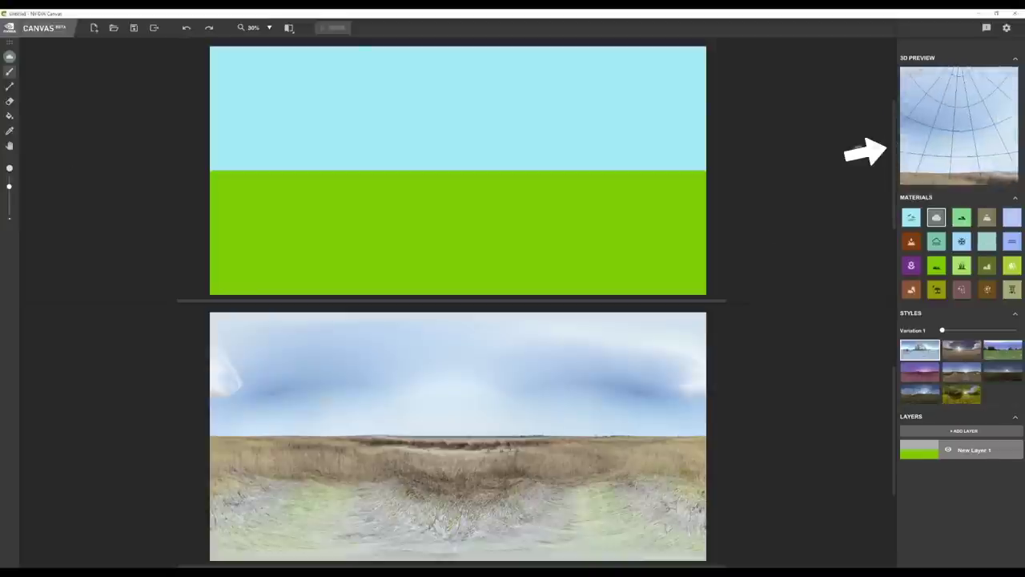
mouse_move(993, 154)
left_mouse_down()
mouse_move(905, 130)
mouse_move(950, 142)
mouse_move(945, 180)
left_mouse_up()
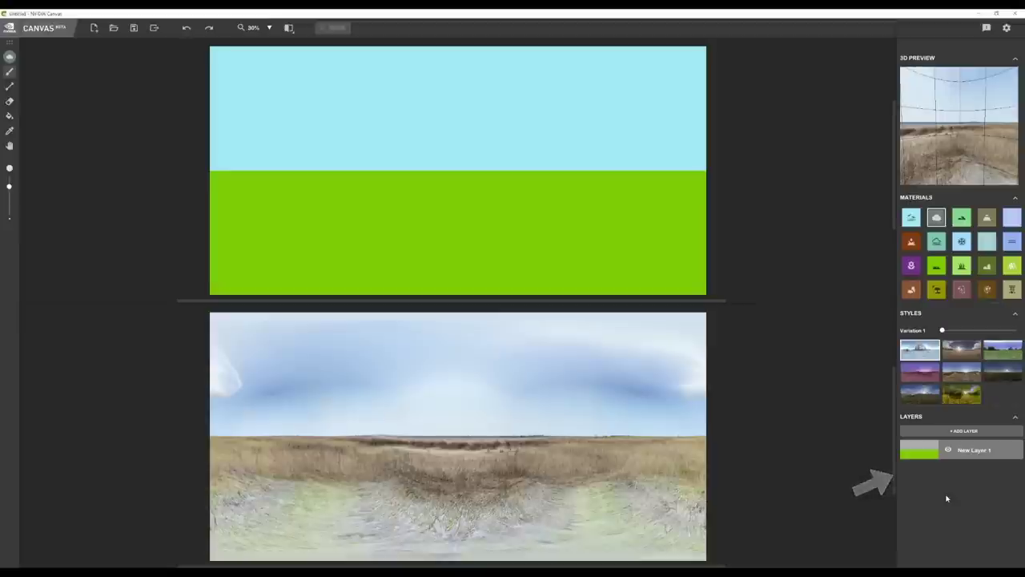
On a new layer, paint three sky clouds and redraw the middle one, then add another layer.
left_click(965, 430)
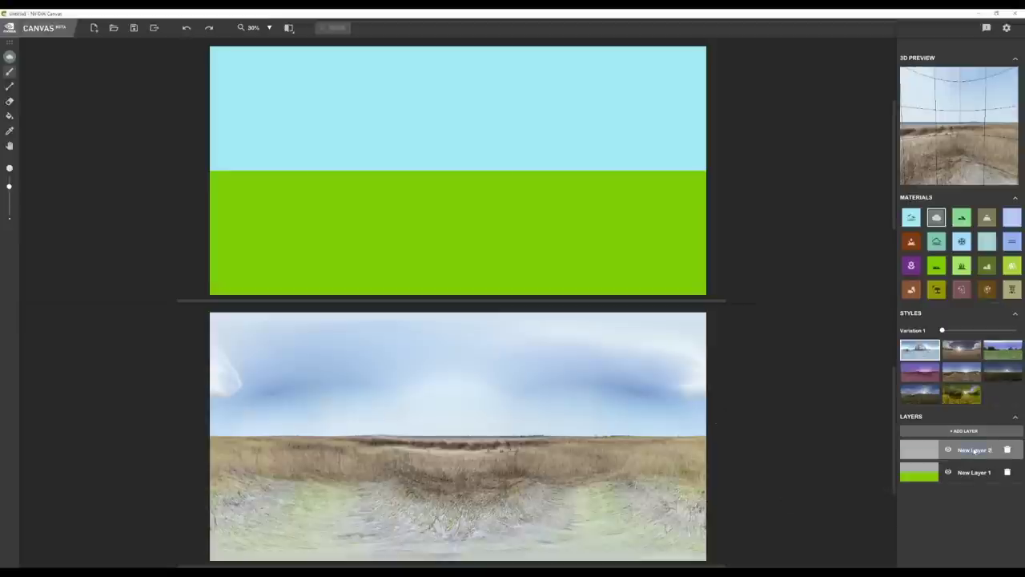
left_click_drag(346, 102, 395, 107)
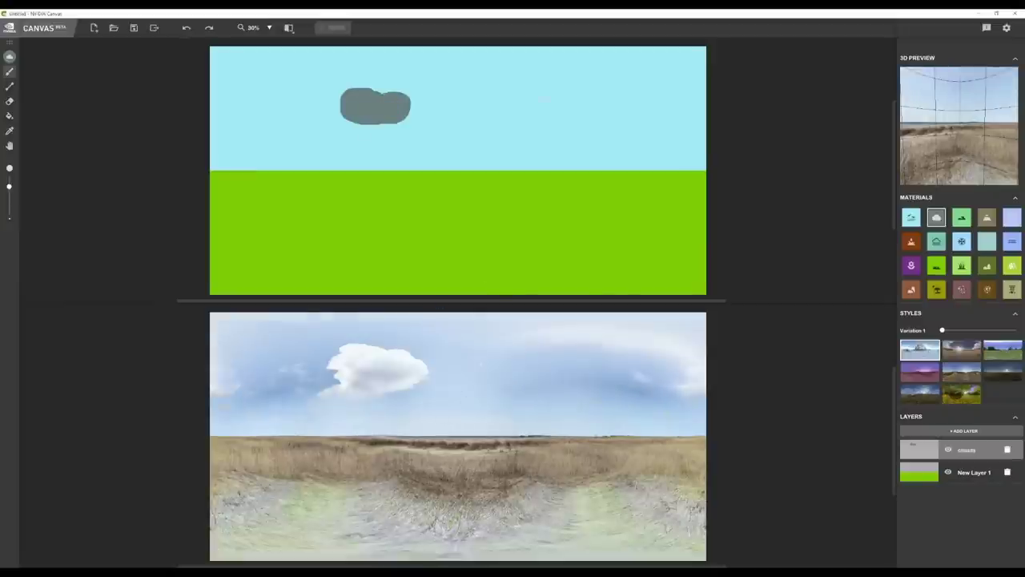
mouse_move(490, 97)
left_mouse_down()
mouse_move(590, 88)
mouse_move(528, 105)
mouse_move(568, 96)
mouse_move(542, 94)
left_mouse_up()
mouse_move(248, 92)
left_mouse_down()
mouse_move(245, 129)
mouse_move(240, 108)
mouse_move(246, 116)
left_mouse_up()
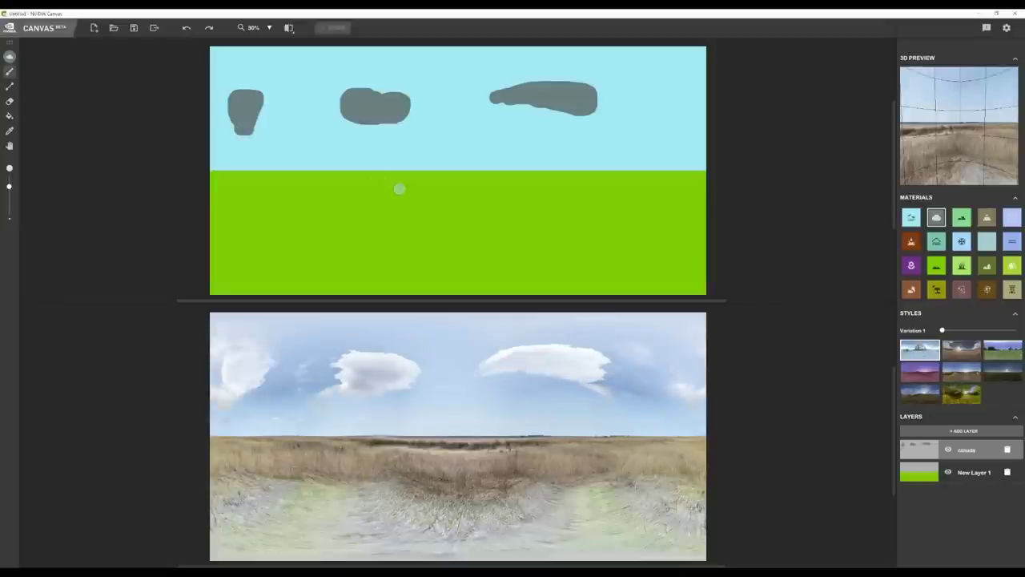
left_click(10, 101)
mouse_move(398, 117)
left_mouse_down()
mouse_move(392, 96)
mouse_move(396, 108)
mouse_move(372, 100)
mouse_move(363, 120)
mouse_move(360, 110)
left_mouse_up()
left_click(9, 71)
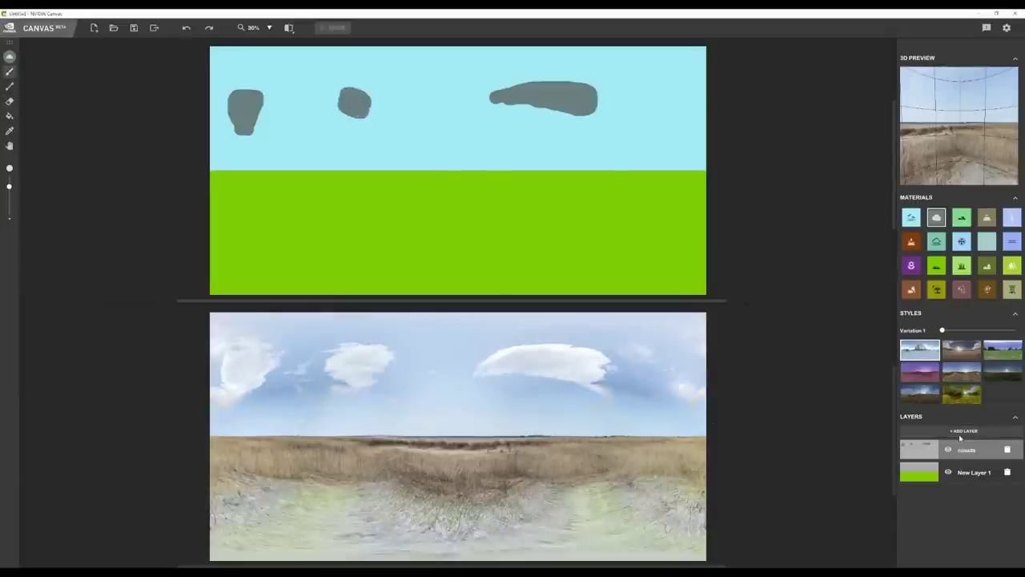
left_click(957, 430)
Pick the Water material, try stormy, meadow and sunset styles, then apply blue-sky dry-grass.
left_click(916, 243)
type("Water")
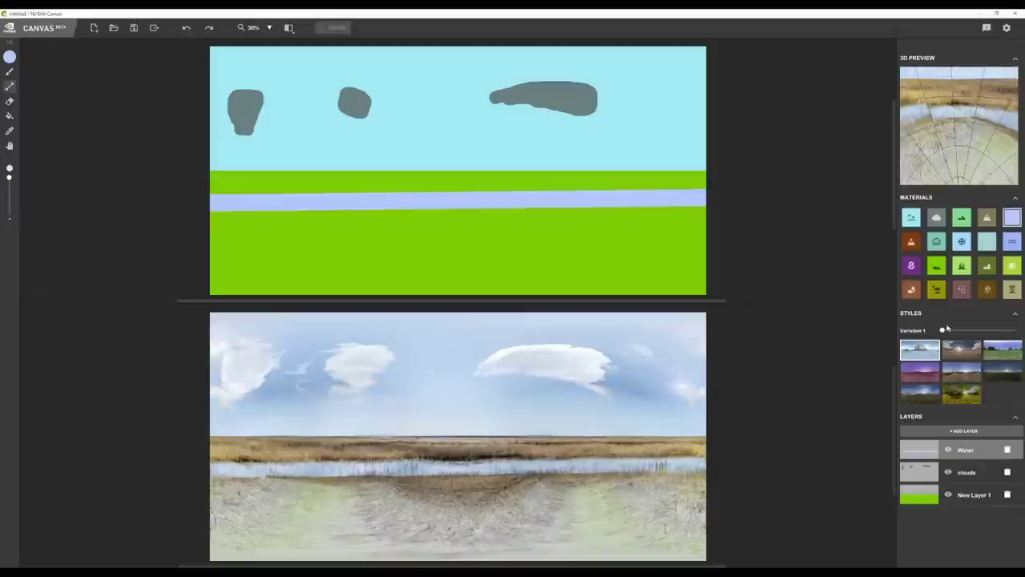
left_click(961, 349)
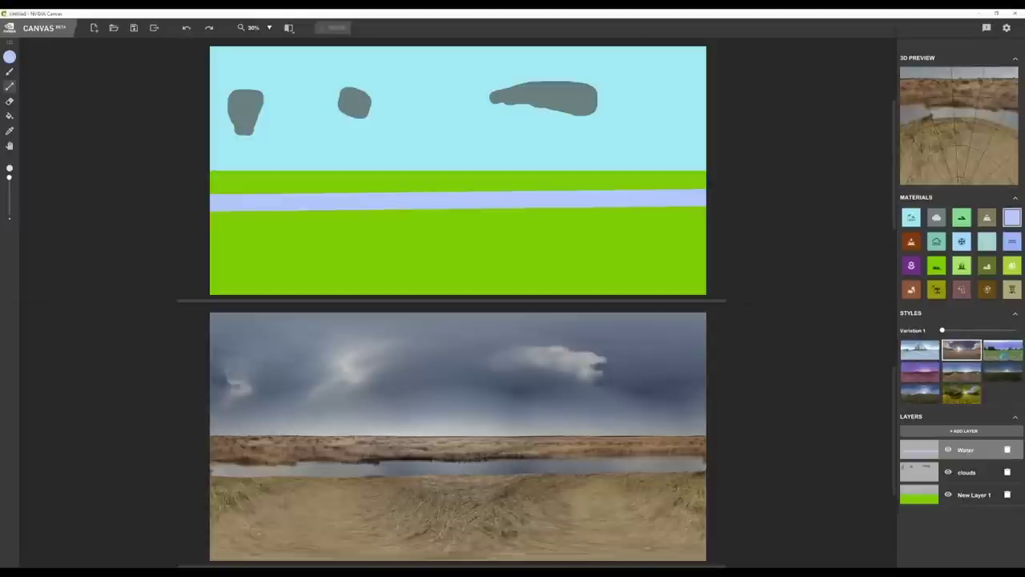
left_click(1003, 351)
left_click(969, 392)
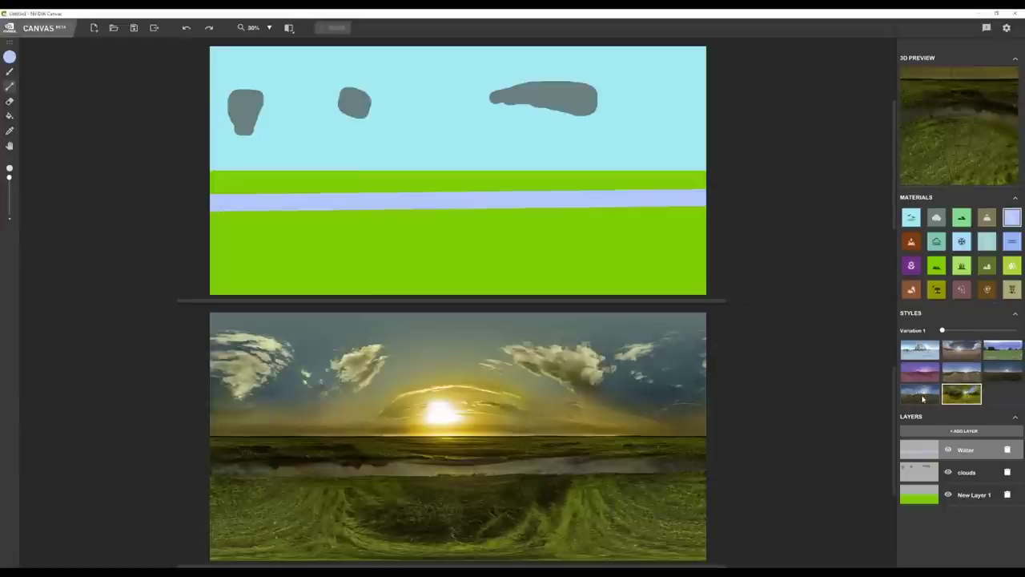
left_click(921, 382)
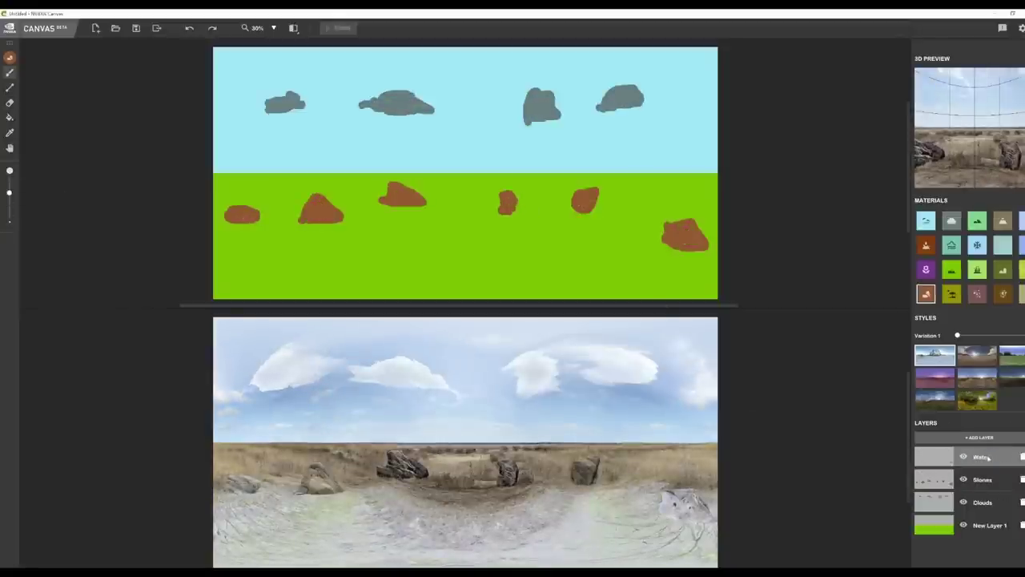
Rotate the 3D Preview to inspect the layered river, stones, grass, hills and trees.
left_click_drag(971, 175, 994, 172)
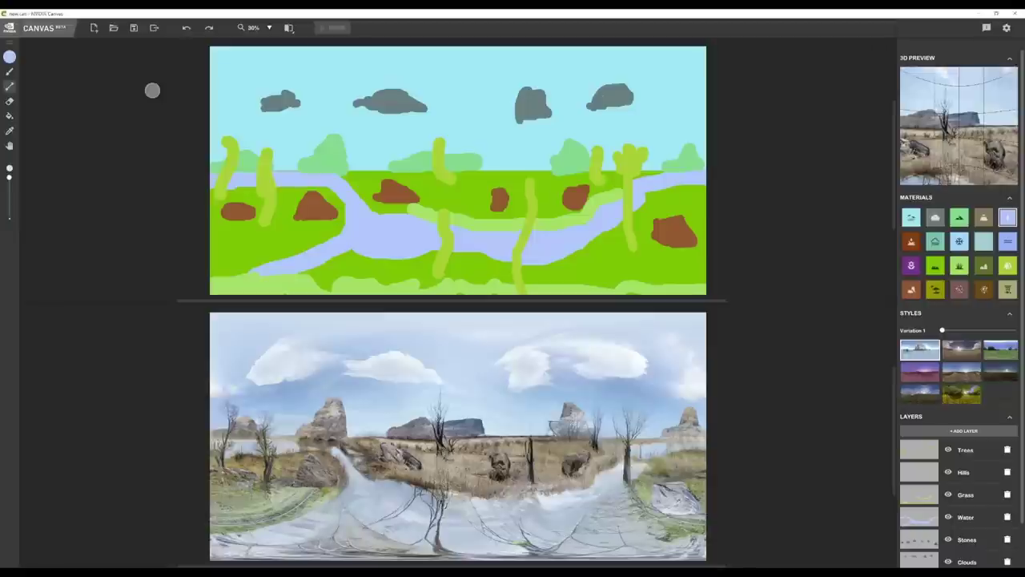
Save the current and next styled panoramas as EXR equirectangular environment maps.
left_click(154, 27)
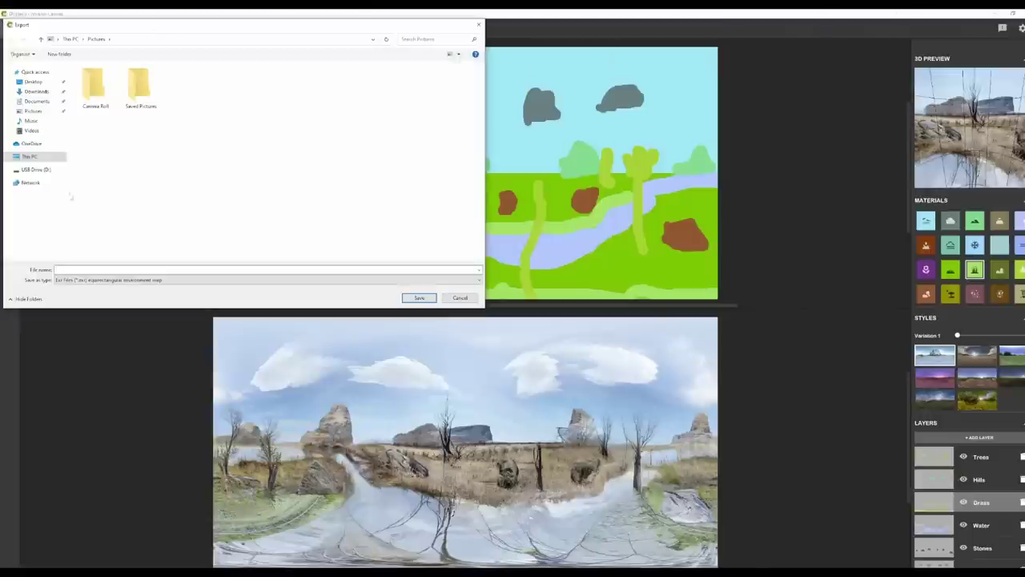
type("HDRI")
key("Return")
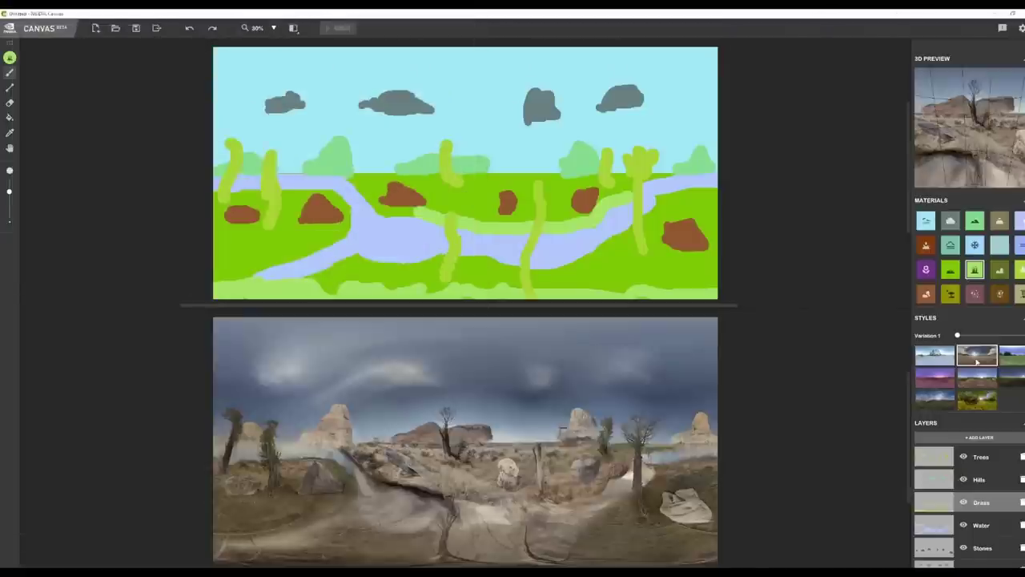
left_click(158, 34)
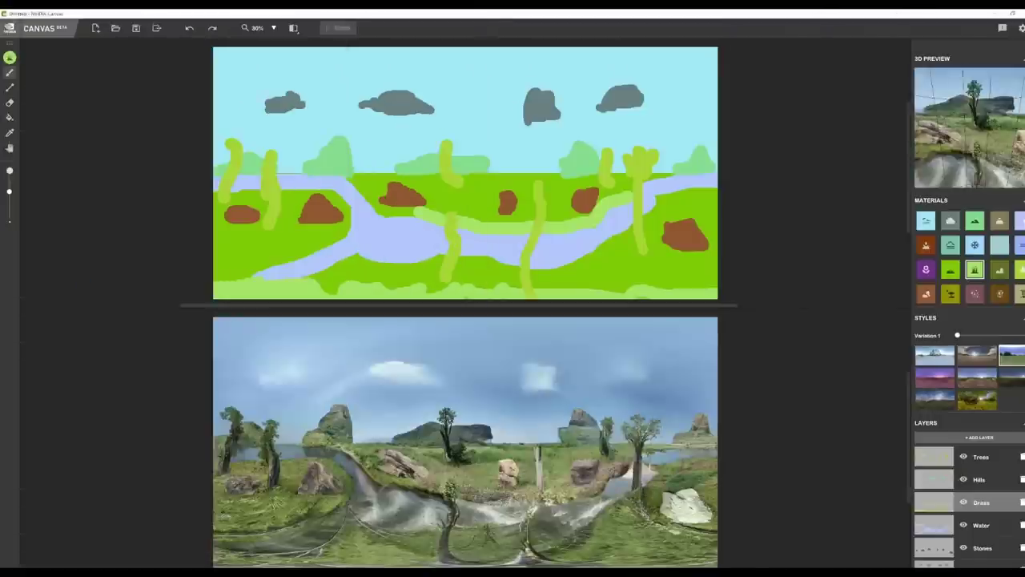
key("Return")
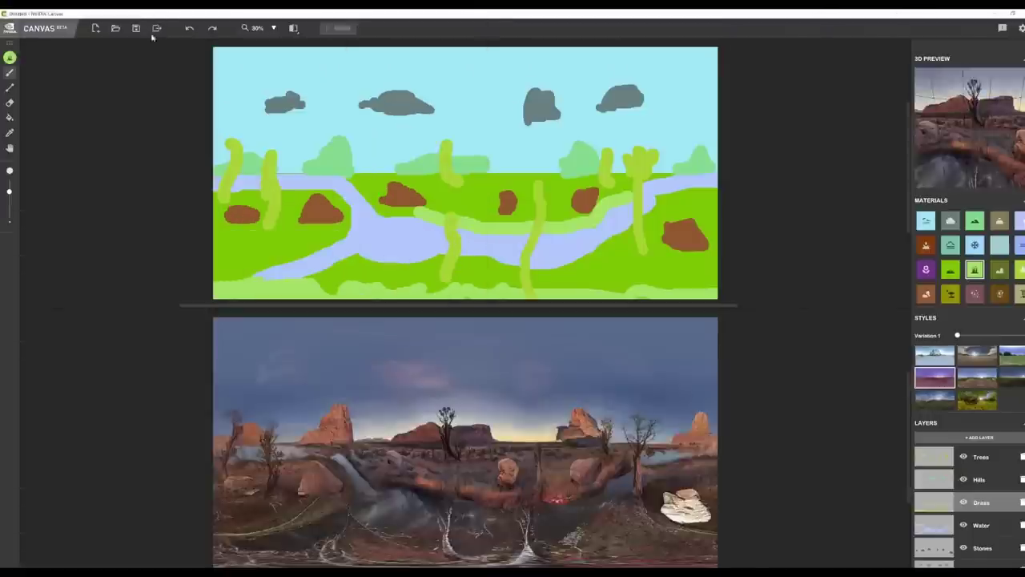
left_click(149, 34)
key("Return")
left_click(977, 376)
left_click(157, 28)
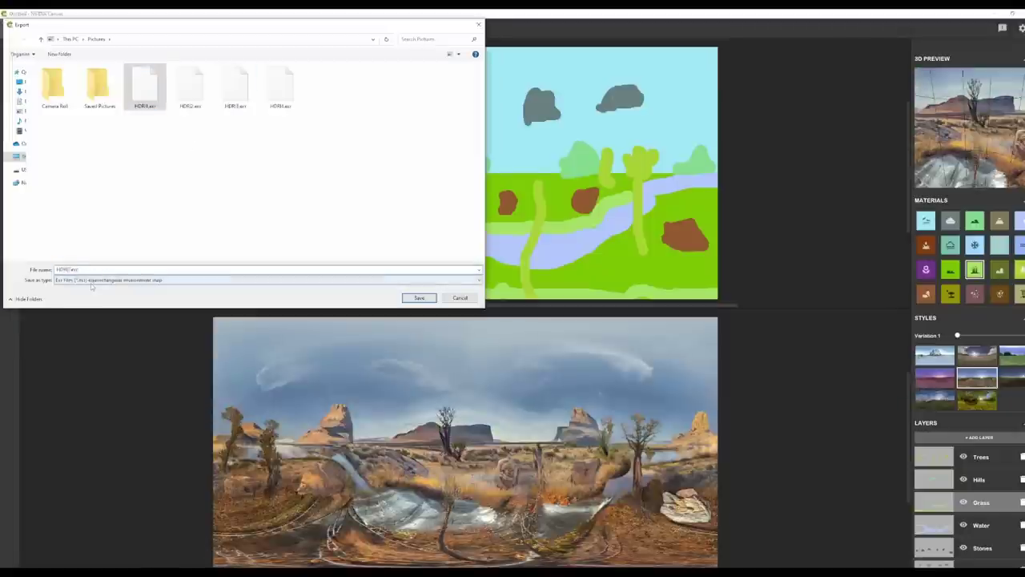
key("Return")
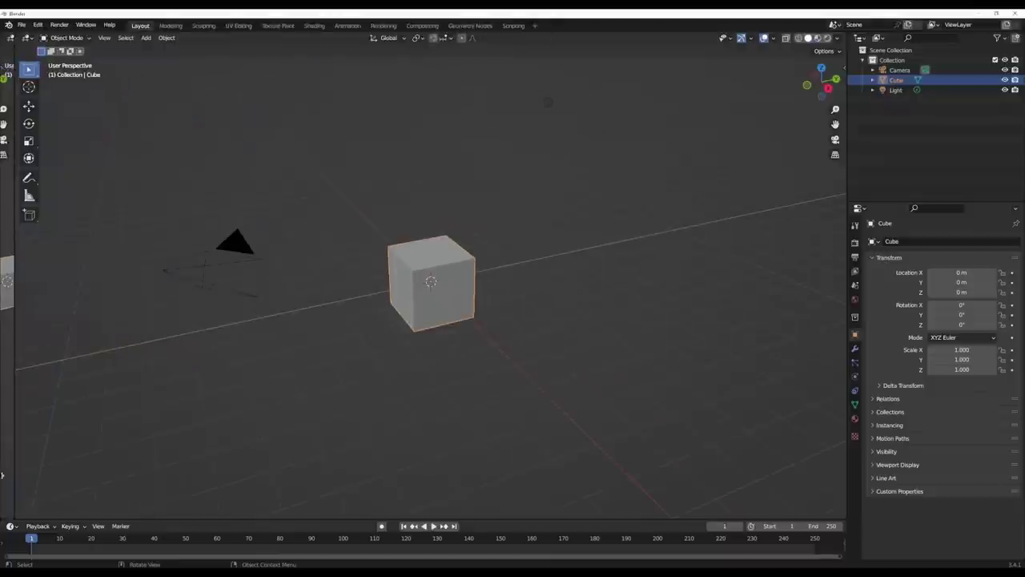
Split the viewport and make the left half a Shader Editor showing the World nodes.
mouse_move(9, 488)
left_mouse_down()
mouse_move(160, 467)
mouse_move(354, 465)
left_mouse_up()
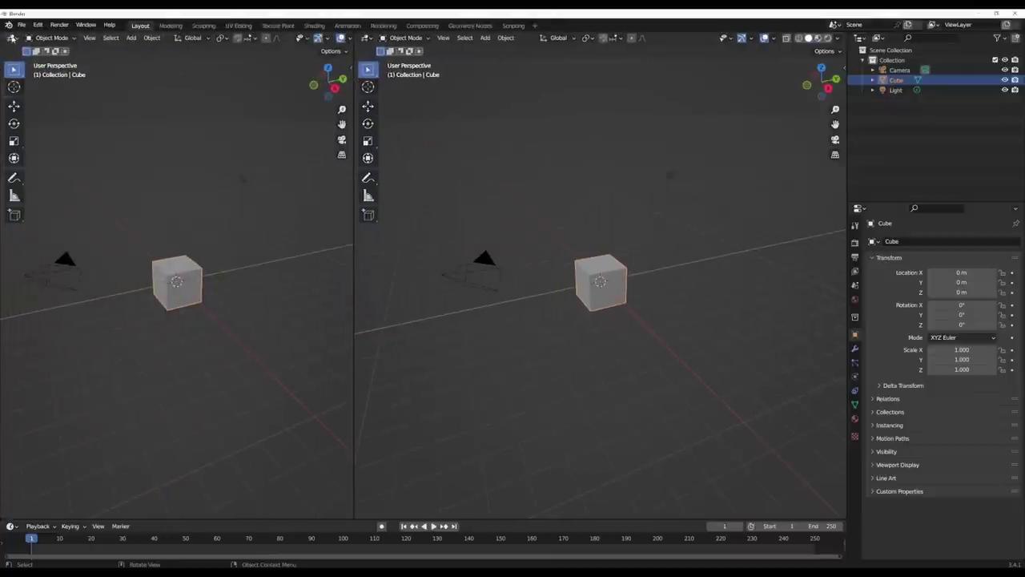
left_click(13, 37)
left_click(41, 130)
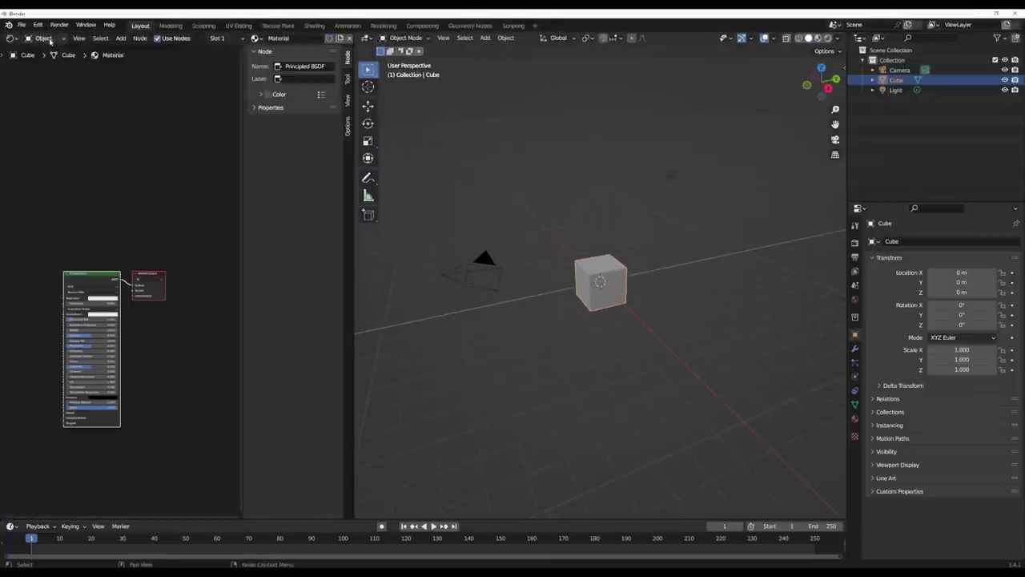
left_click(48, 61)
key("Home")
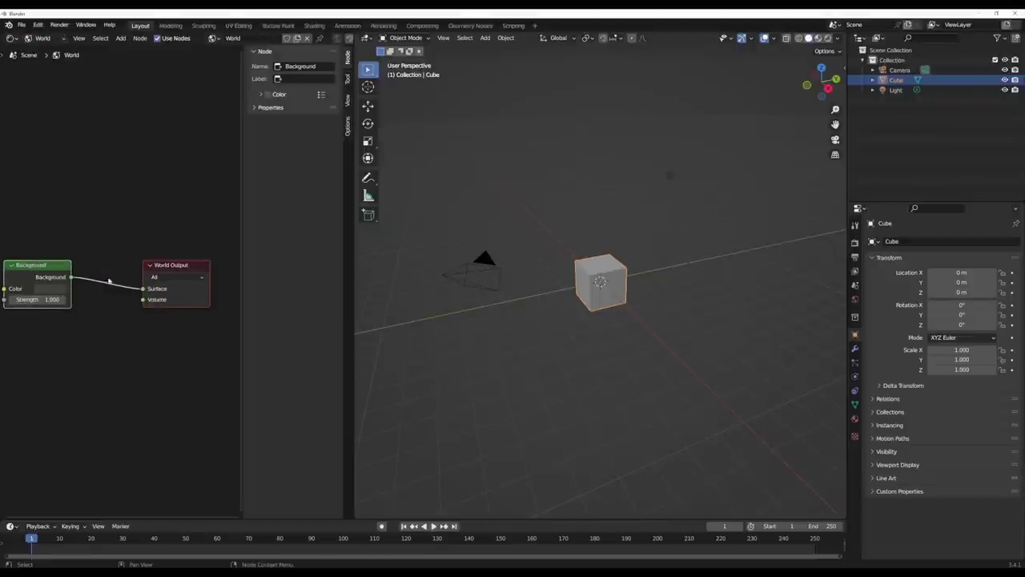
Add an Environment Texture node, link Color to World Output Surface, and choose HDRI1.exr.
key("shift+a")
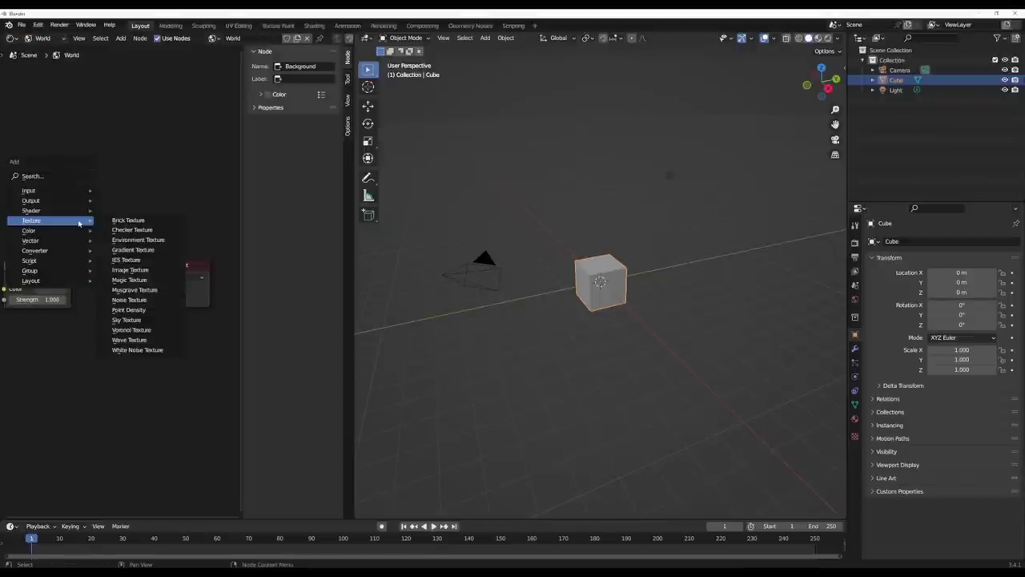
left_click(139, 243)
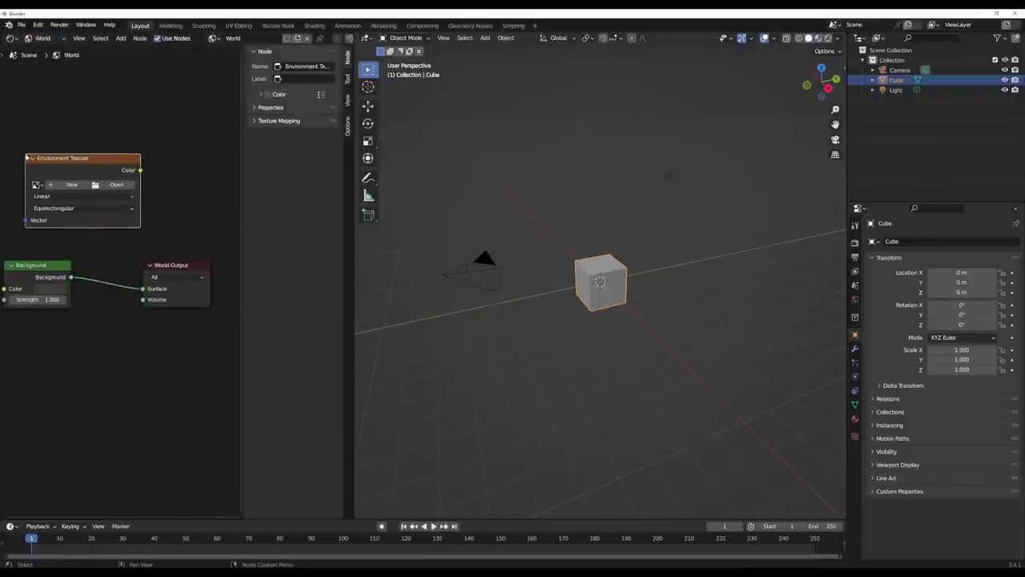
left_click_drag(181, 274, 202, 251)
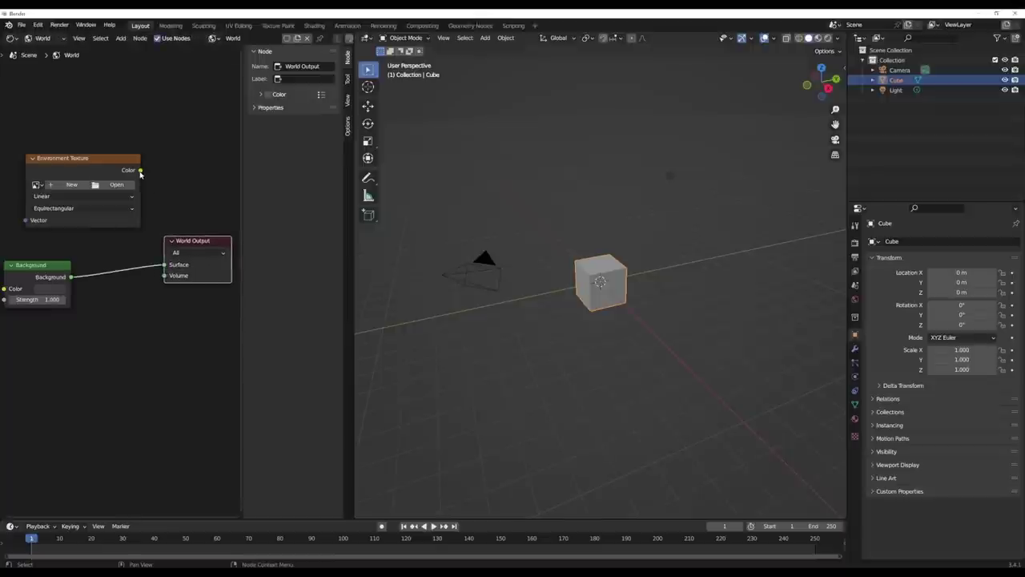
left_click_drag(140, 171, 177, 253)
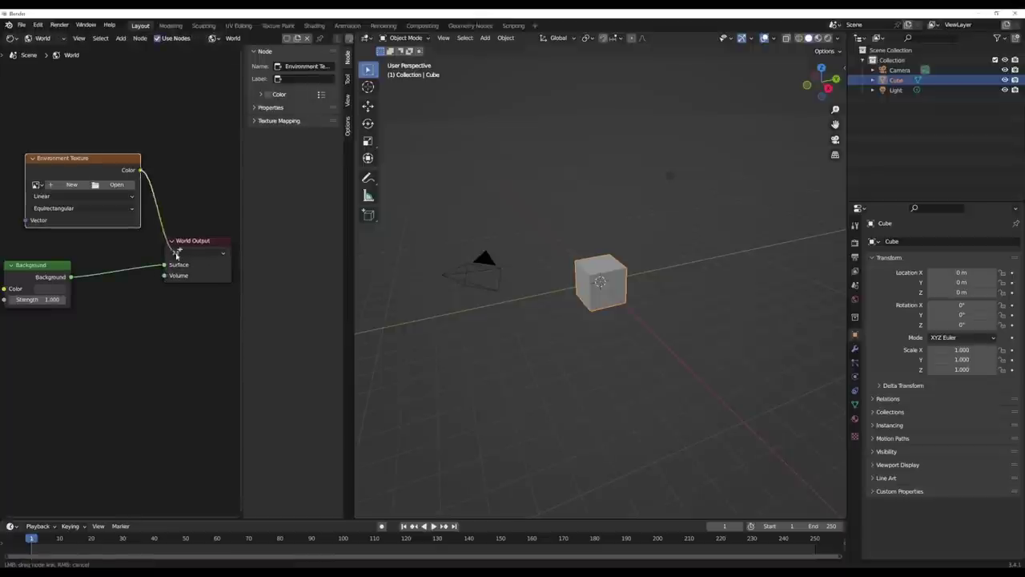
left_click(112, 186)
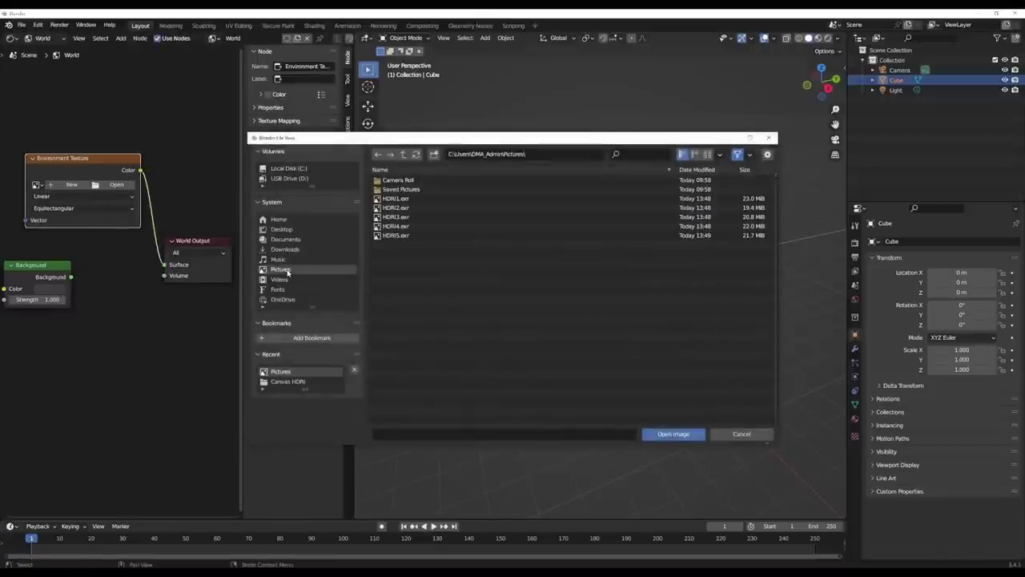
left_click(406, 200)
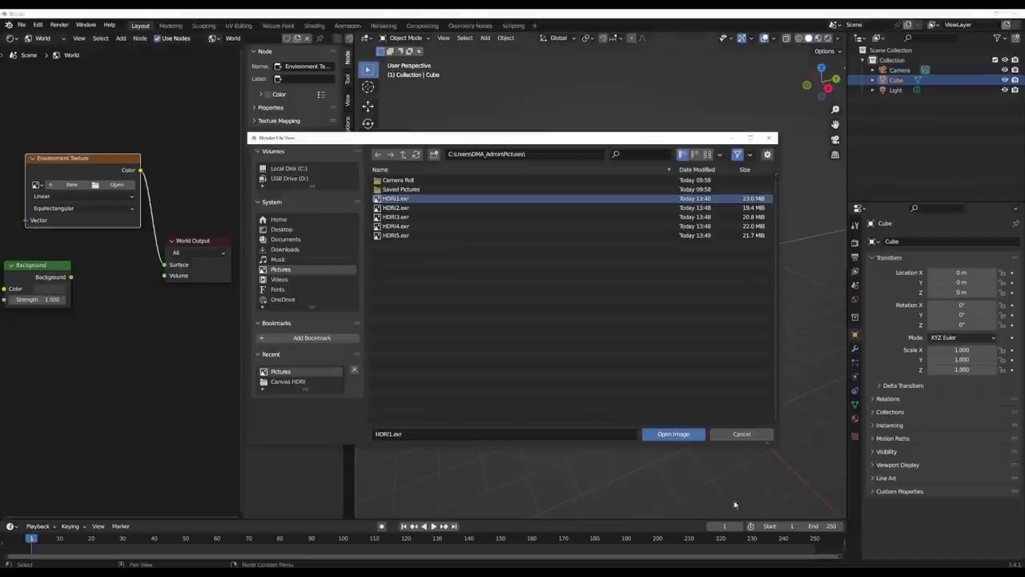
Load HDRI1.exr, turn the cube into a smooth subdivided sphere, and view Rendered shading.
left_click(685, 436)
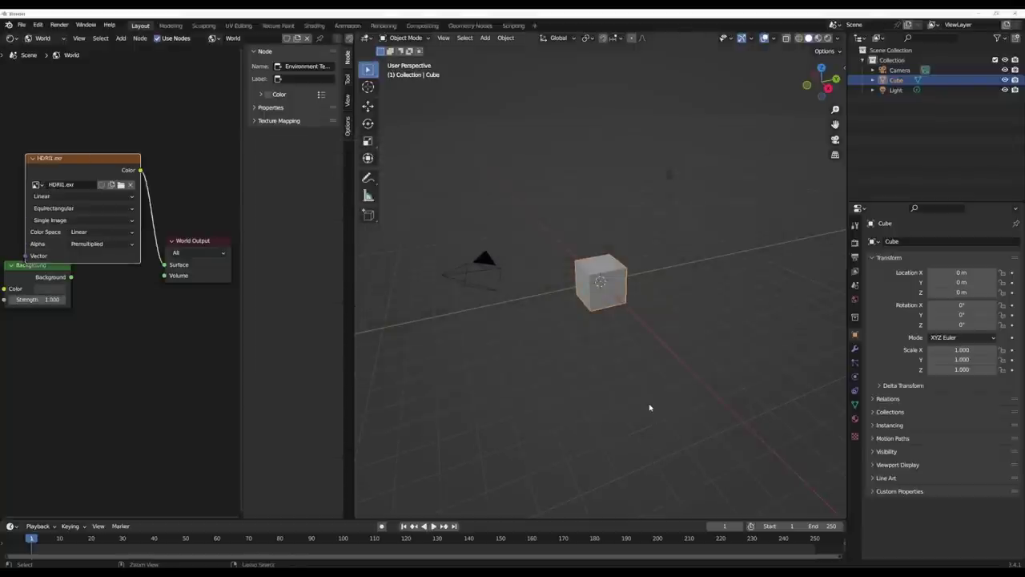
key("ctrl+2")
right_click(652, 406)
left_click(621, 212)
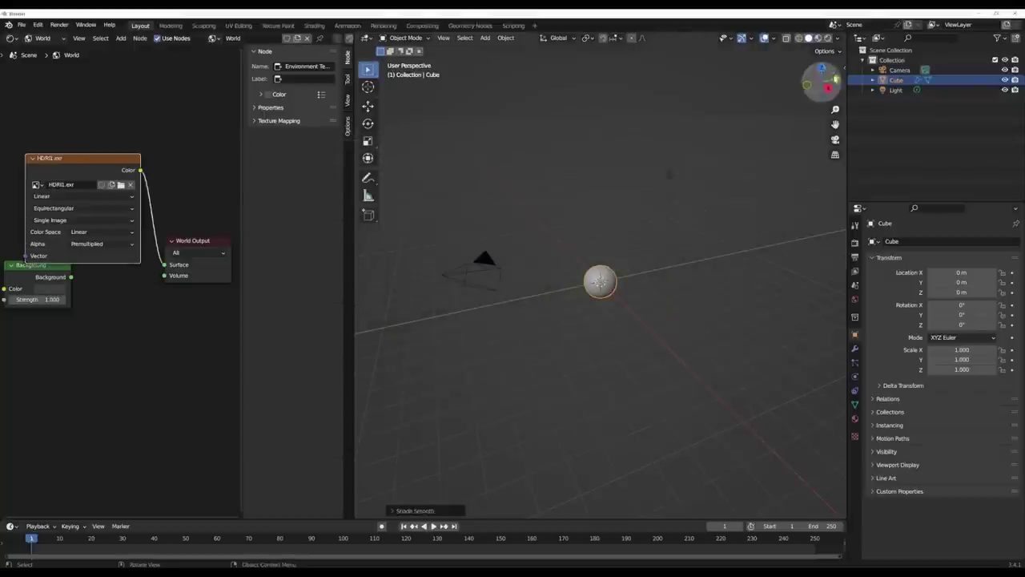
left_click(827, 40)
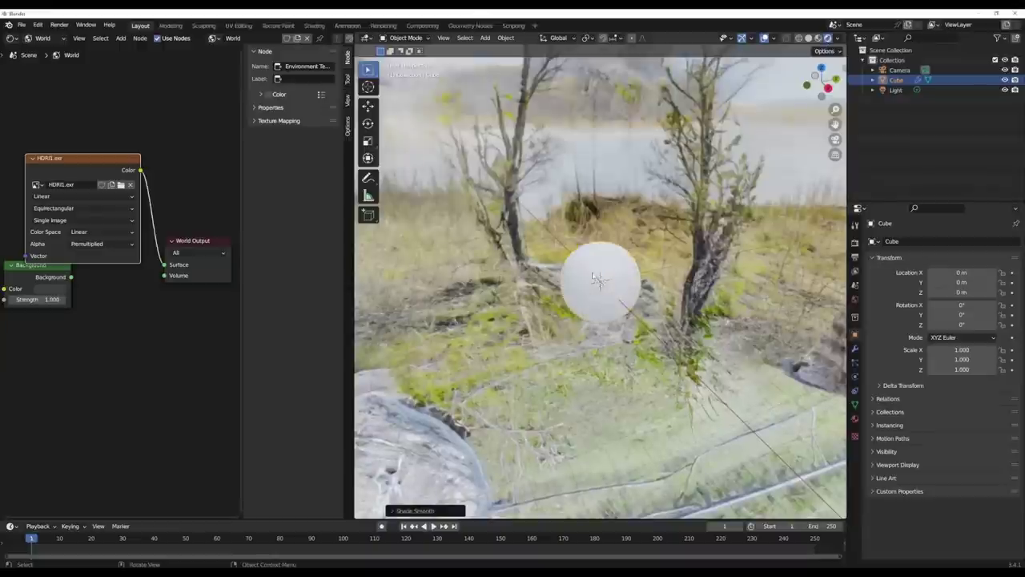
Set the sphere's material to Metallic 1.000 and Roughness 0.000 for a mirror finish.
left_click(854, 418)
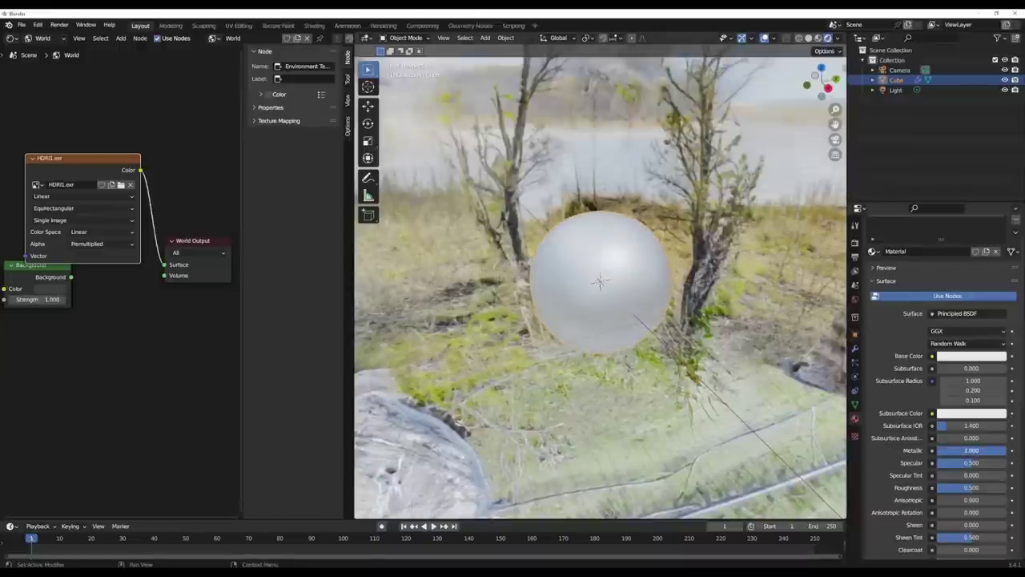
left_click_drag(971, 450, 994, 450)
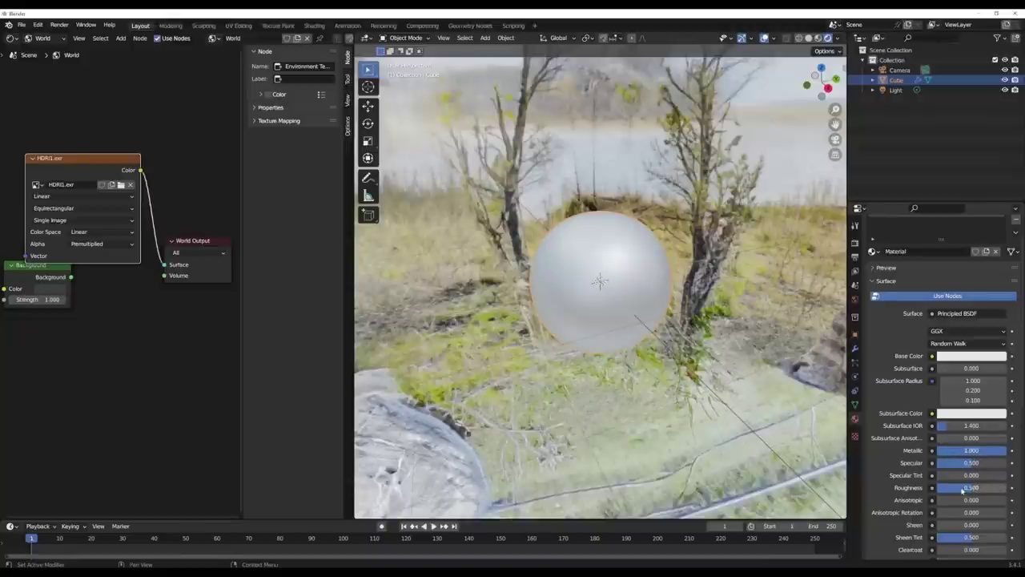
left_click_drag(963, 490, 937, 490)
left_click_drag(596, 407, 629, 396)
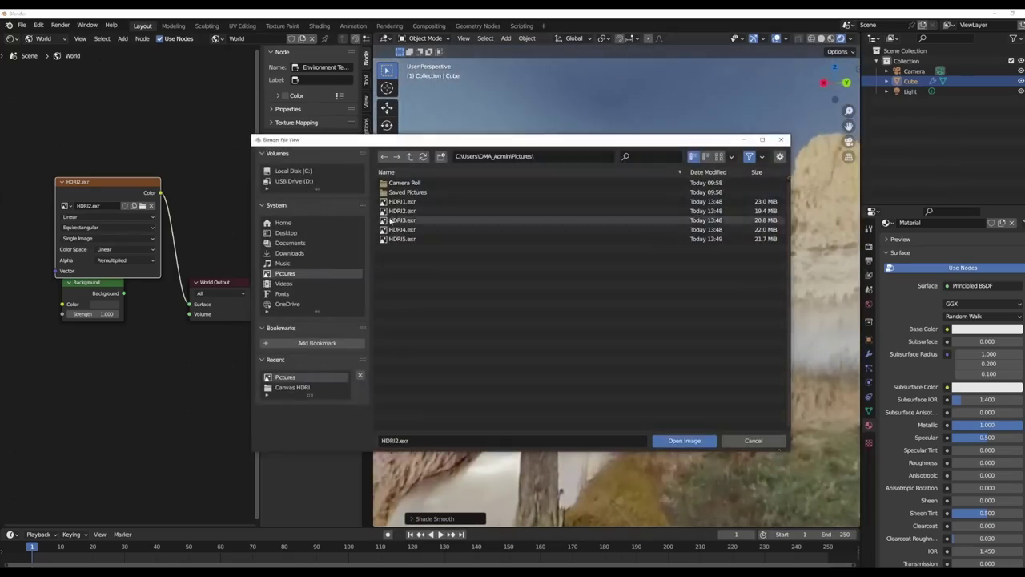
Load HDRI3.exr, HDRI4.exr, then HDRI5.exr in turn as the world environment texture.
left_click(400, 221)
left_click(682, 440)
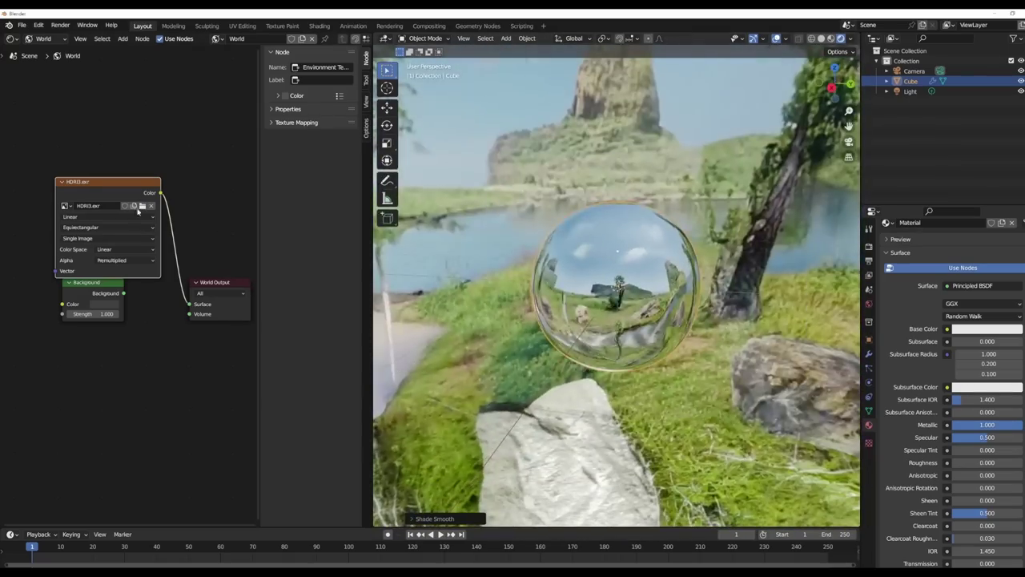
left_click(134, 205)
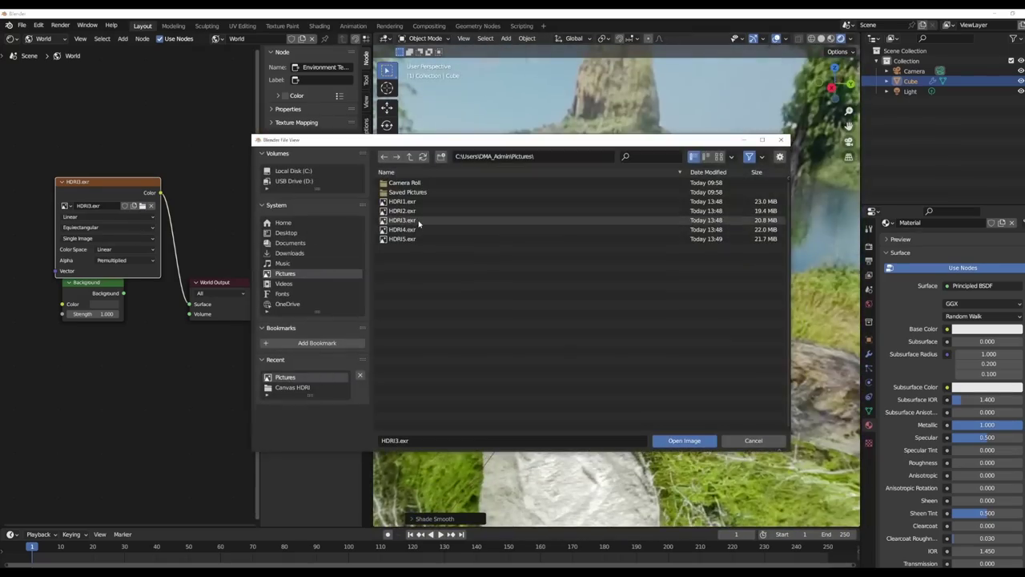
double_click(402, 230)
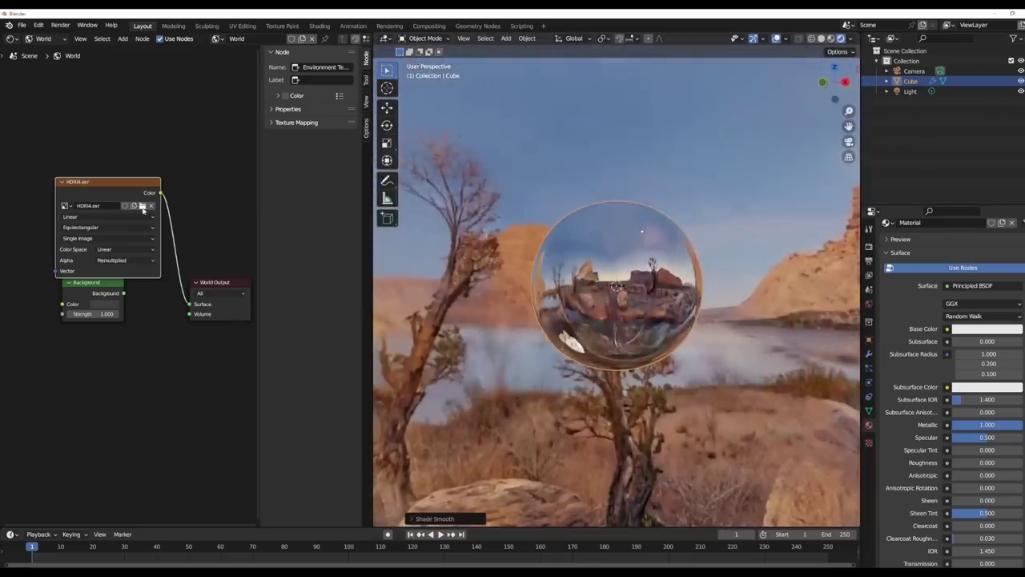
left_click(143, 205)
left_click(413, 238)
left_click(678, 438)
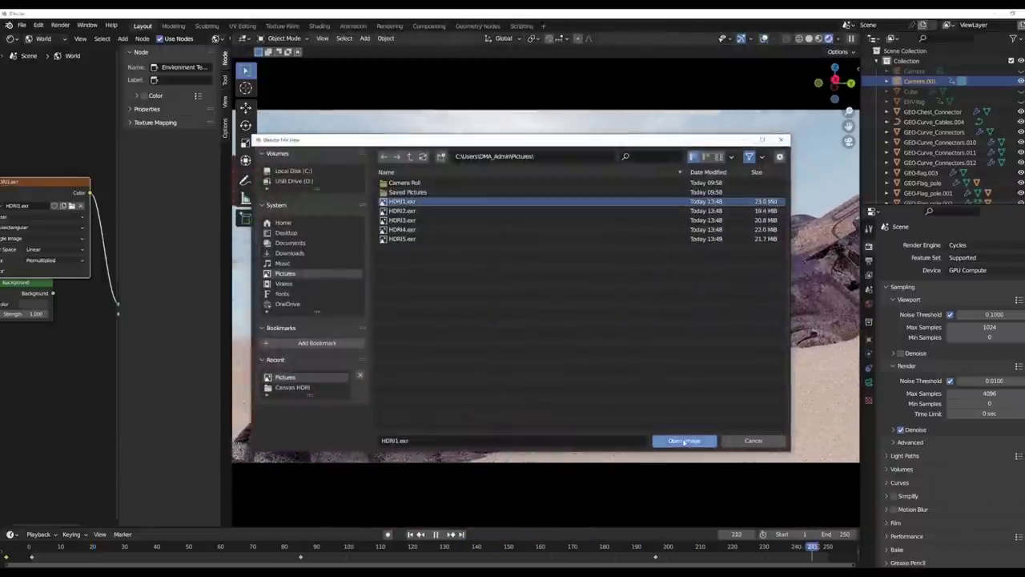
Load HDRI4.exr as the world environment texture and enable viewport denoising.
left_click(402, 239)
left_click(685, 441)
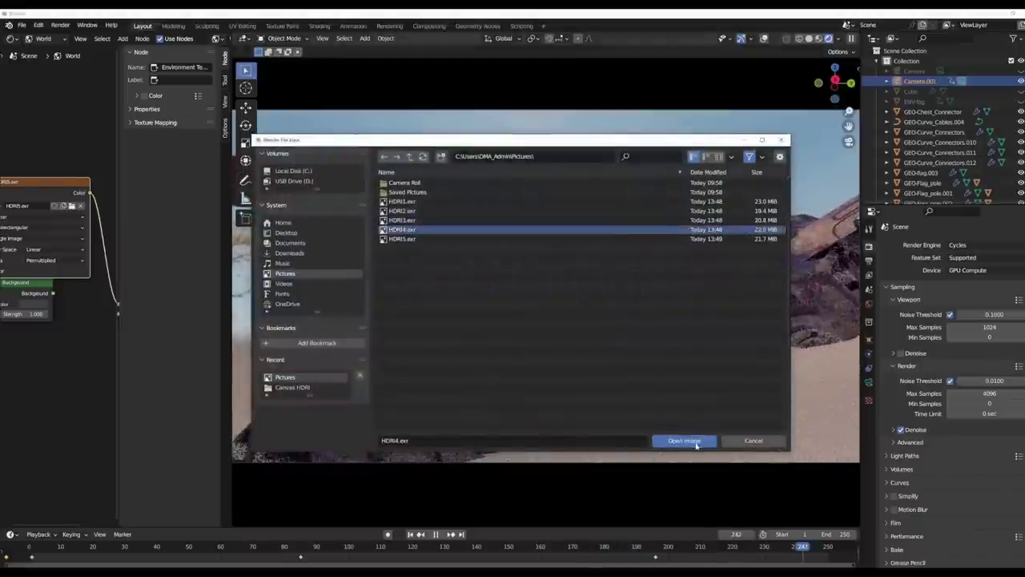
left_click(696, 445)
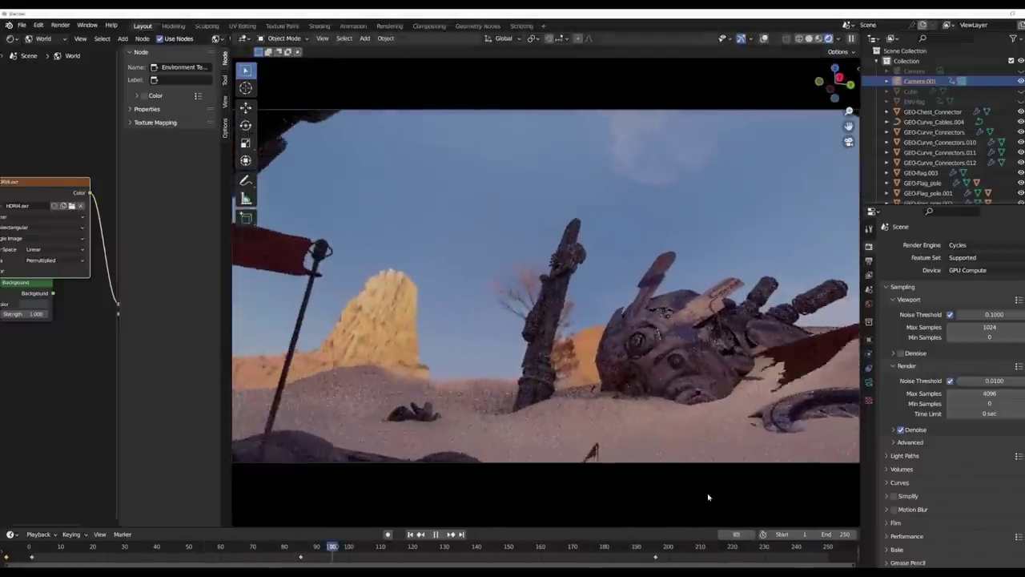
left_click(901, 353)
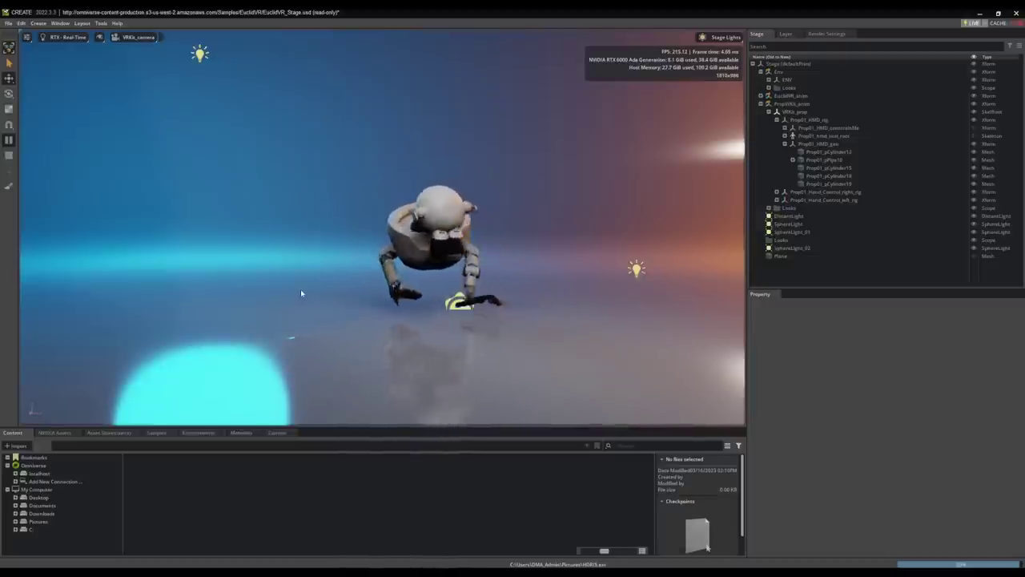
Pause the robot animation and hide ENV, DistantLight and all three SphereLights.
key("space")
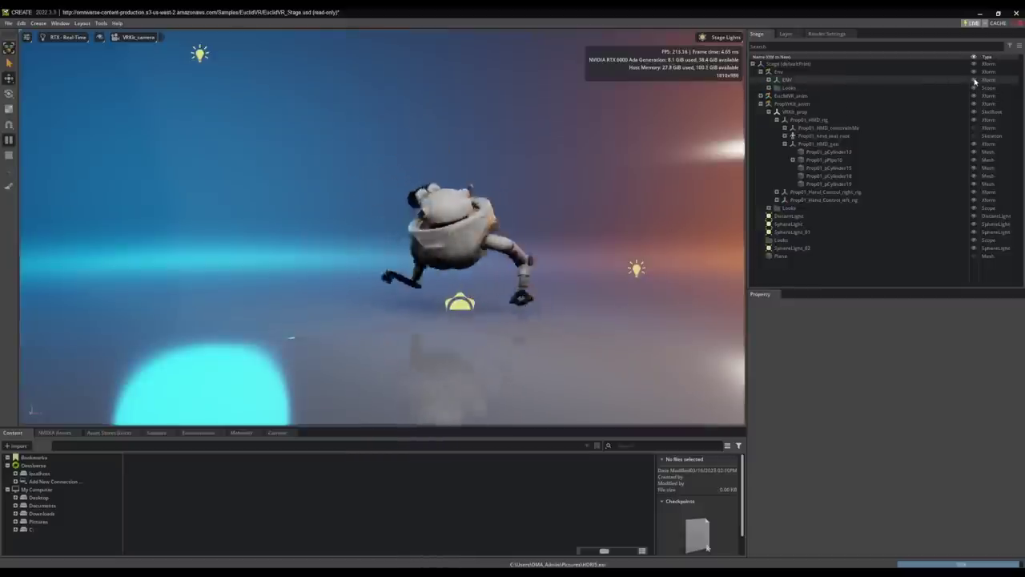
left_click(974, 80)
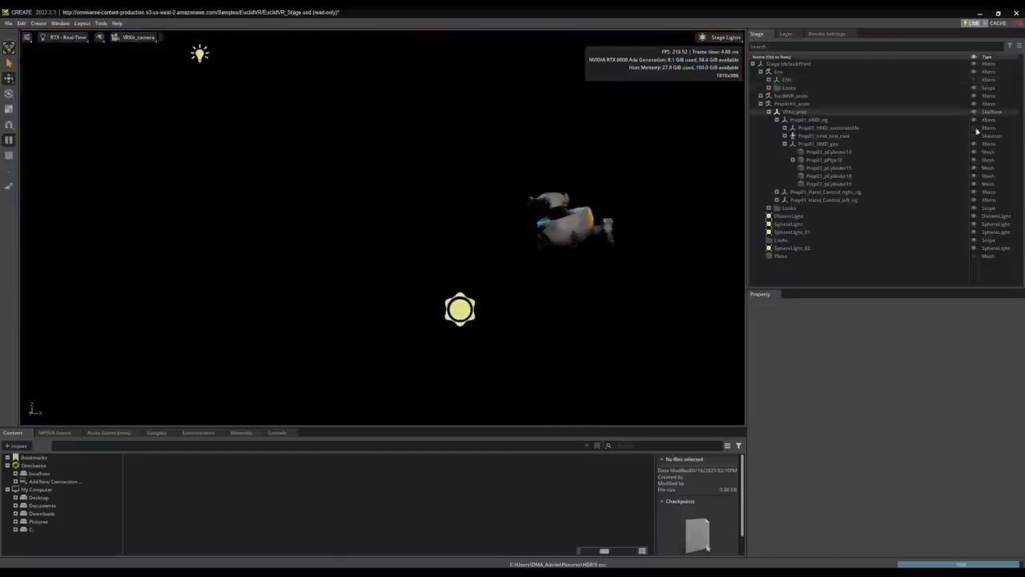
left_click(974, 216)
left_click(973, 232)
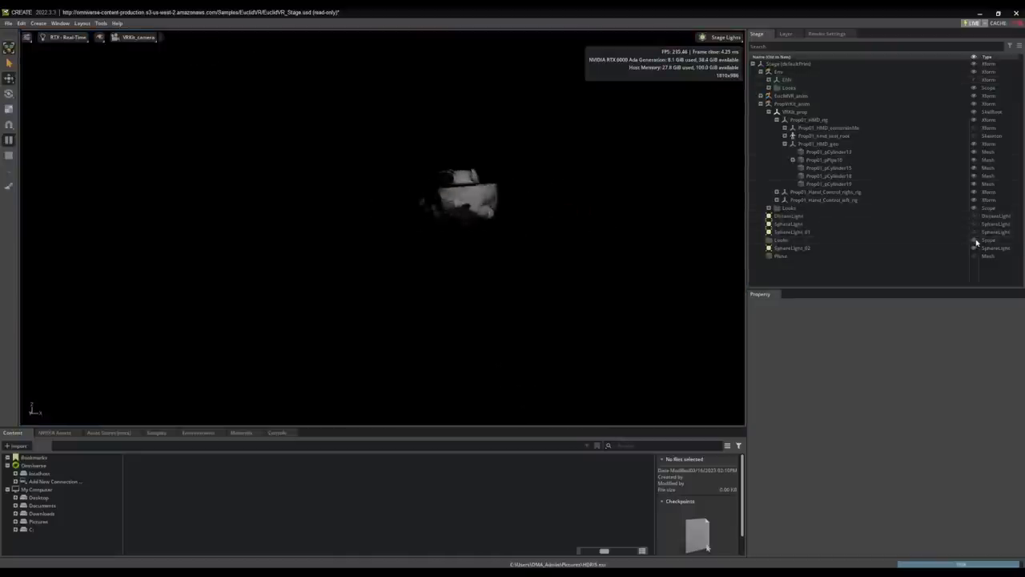
left_click(973, 248)
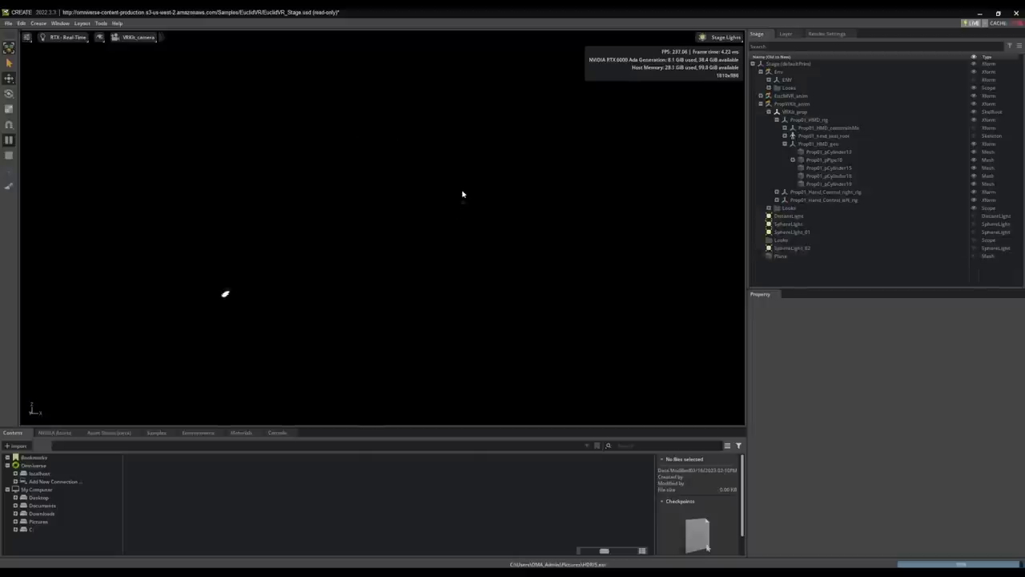
Add a Dome Light and set its texture file to HDRI1.exr.
left_click(37, 25)
mouse_move(49, 65)
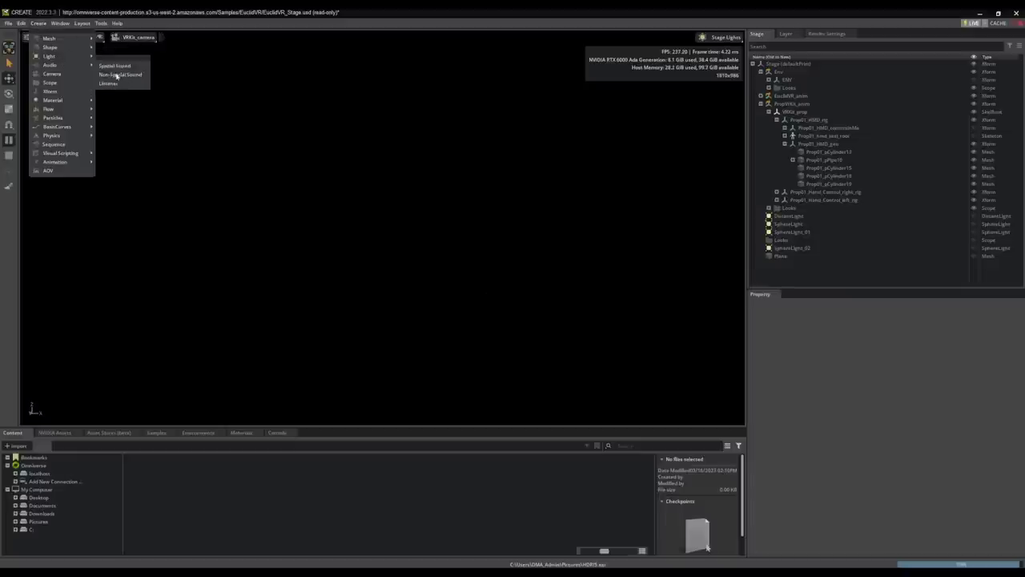
left_click(130, 82)
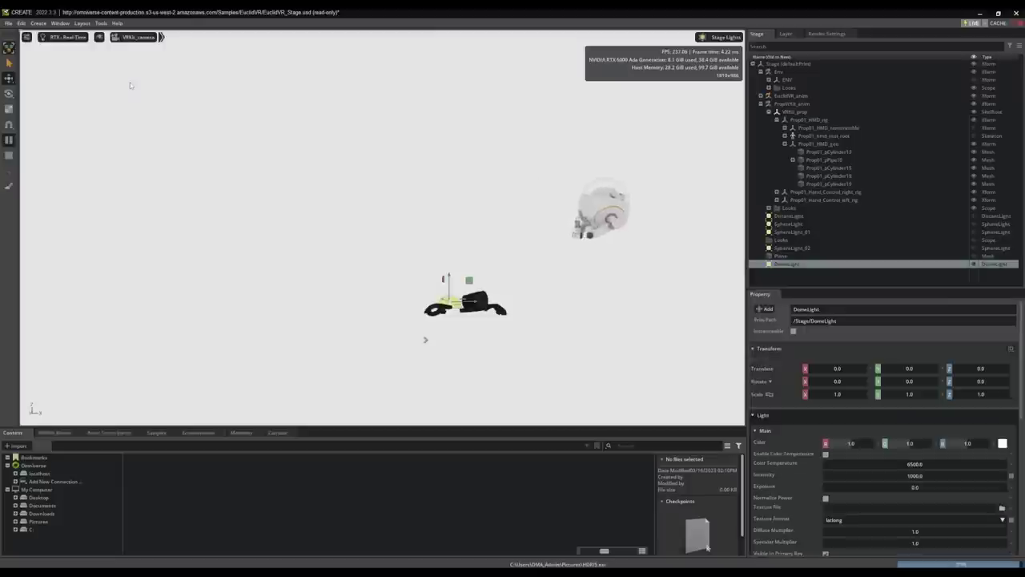
scroll(806, 454, "down", 3)
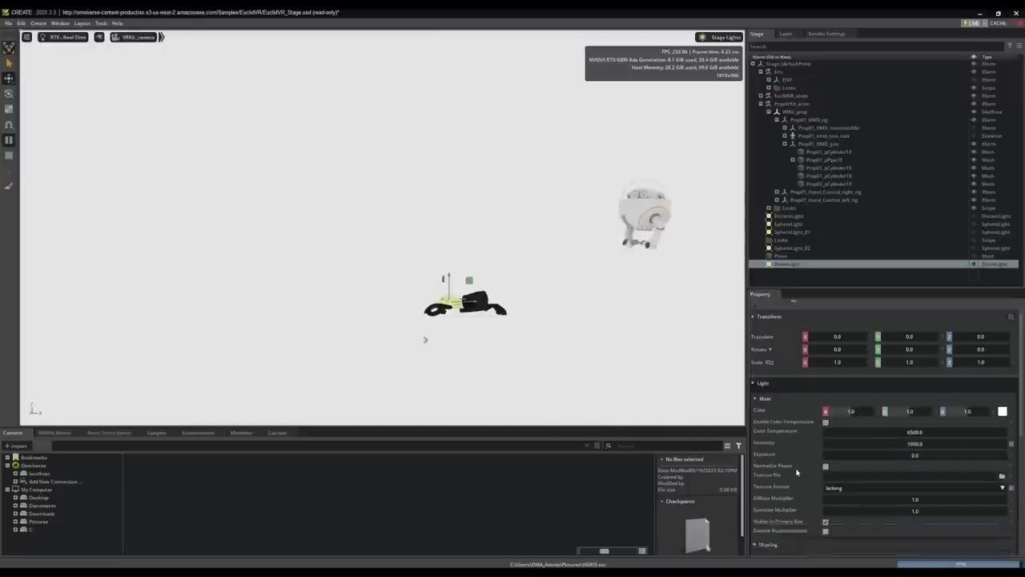
scroll(804, 436, "down", 2)
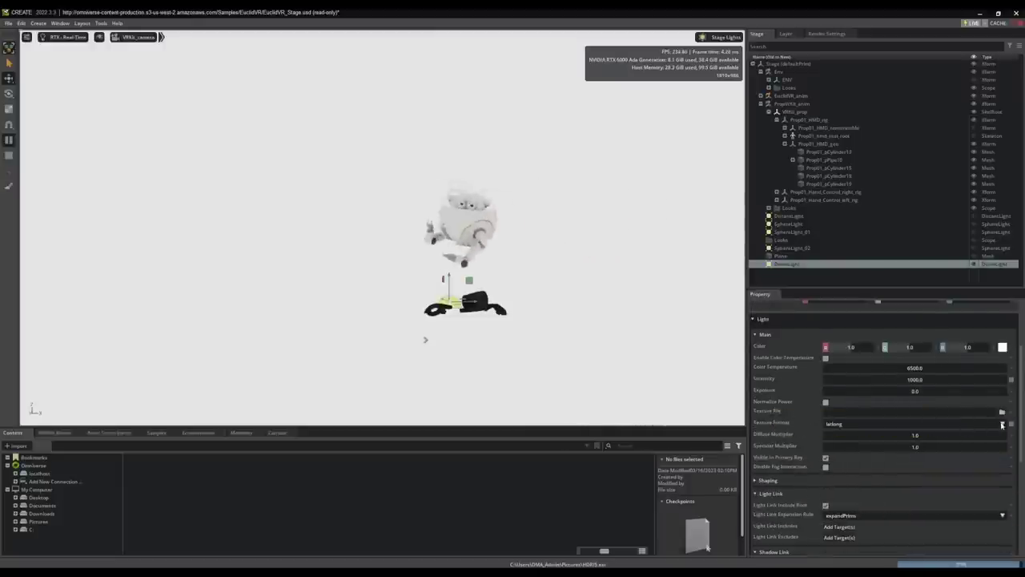
left_click(1001, 410)
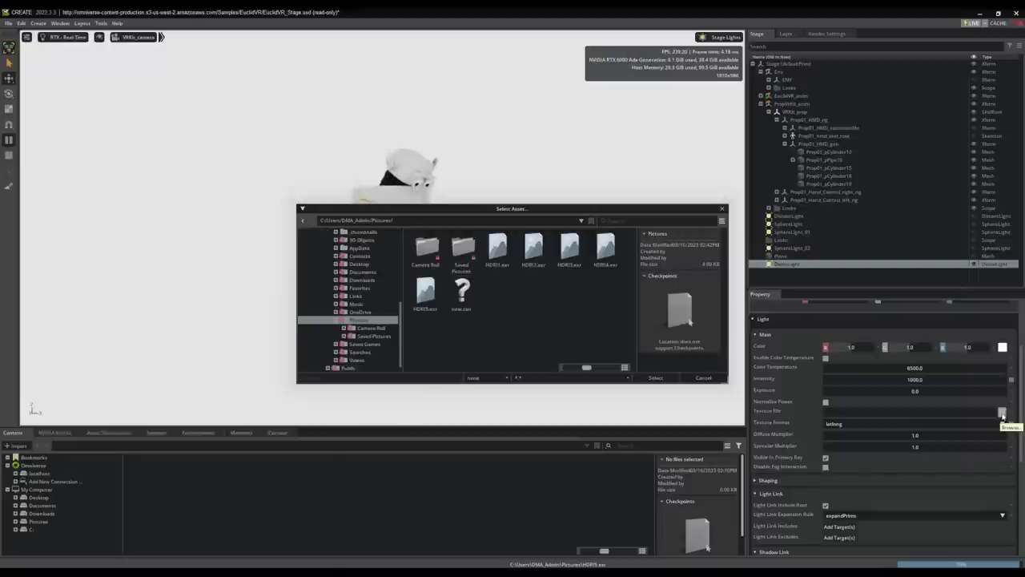
left_click(505, 262)
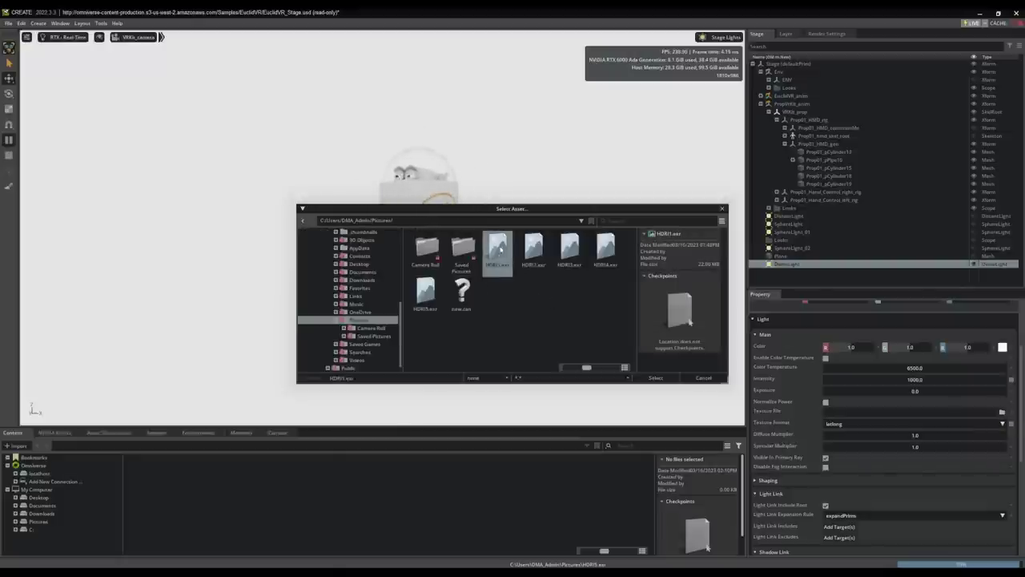
left_click(651, 379)
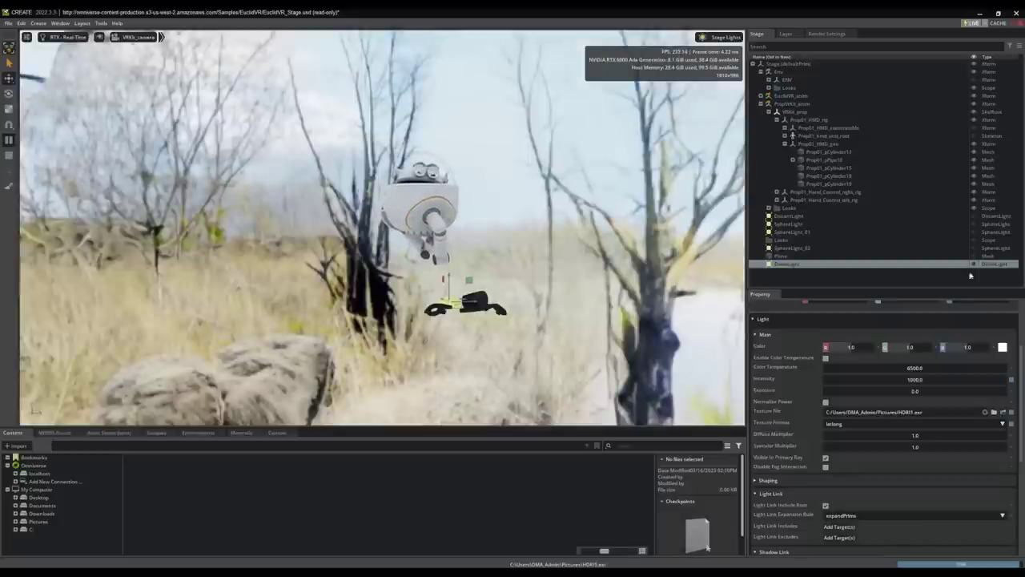
Unhide the ground Plane, switch the dome texture to HDRI2.exr and rotate it to -141.4 on Z.
left_click(973, 256)
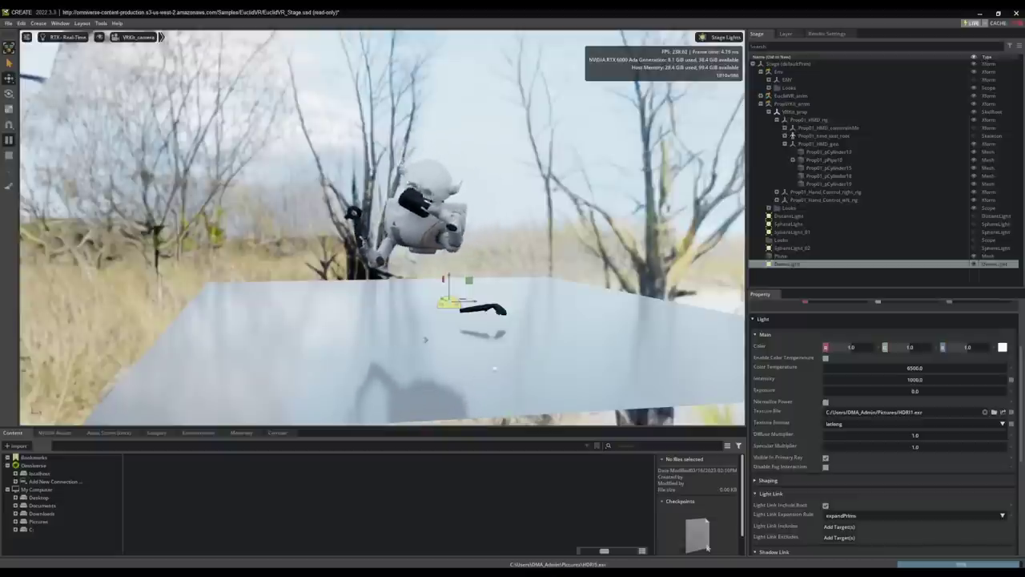
left_click_drag(417, 336, 363, 326)
left_click(993, 411)
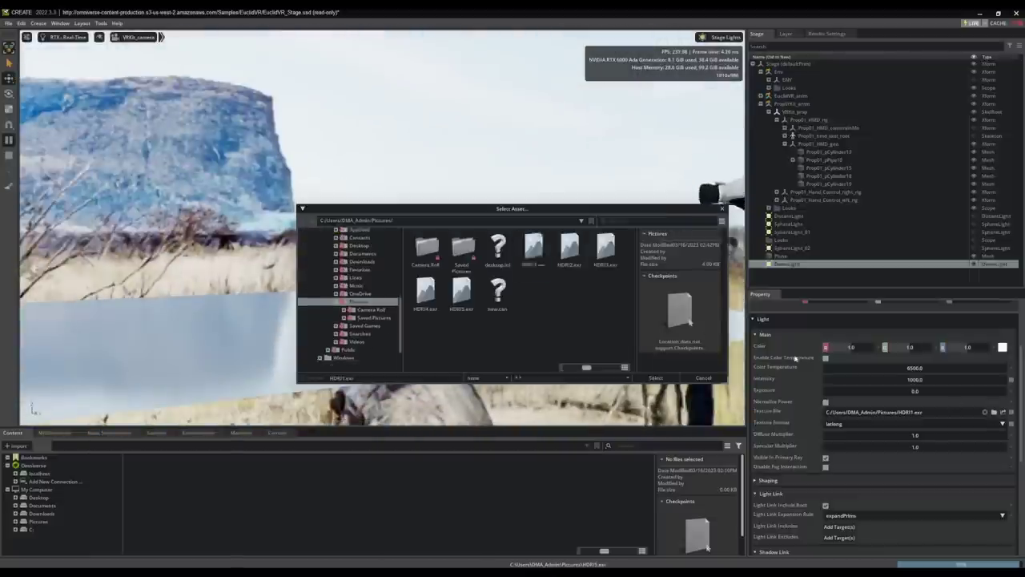
left_click(569, 248)
left_click(655, 377)
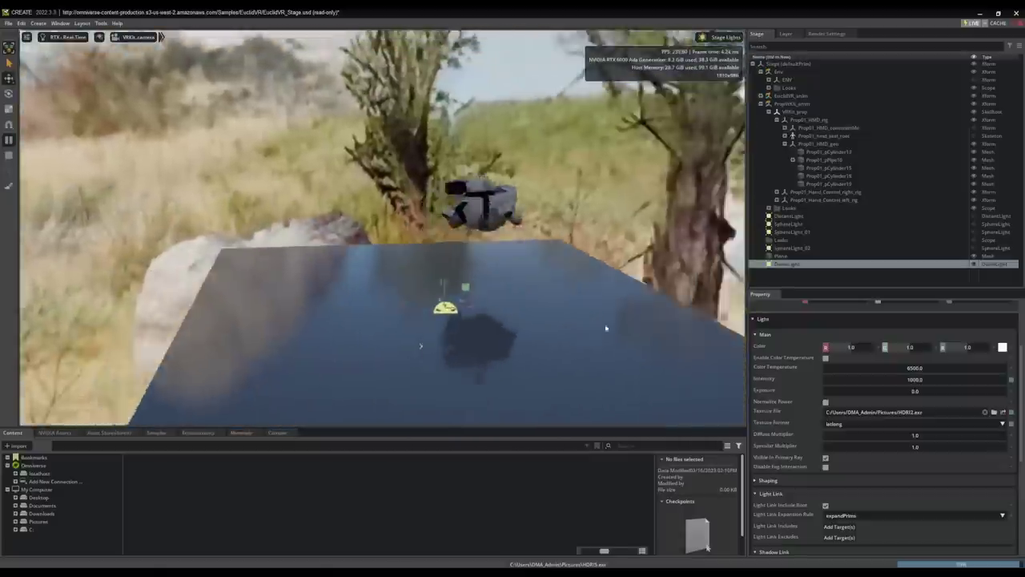
scroll(906, 419, "up", 3)
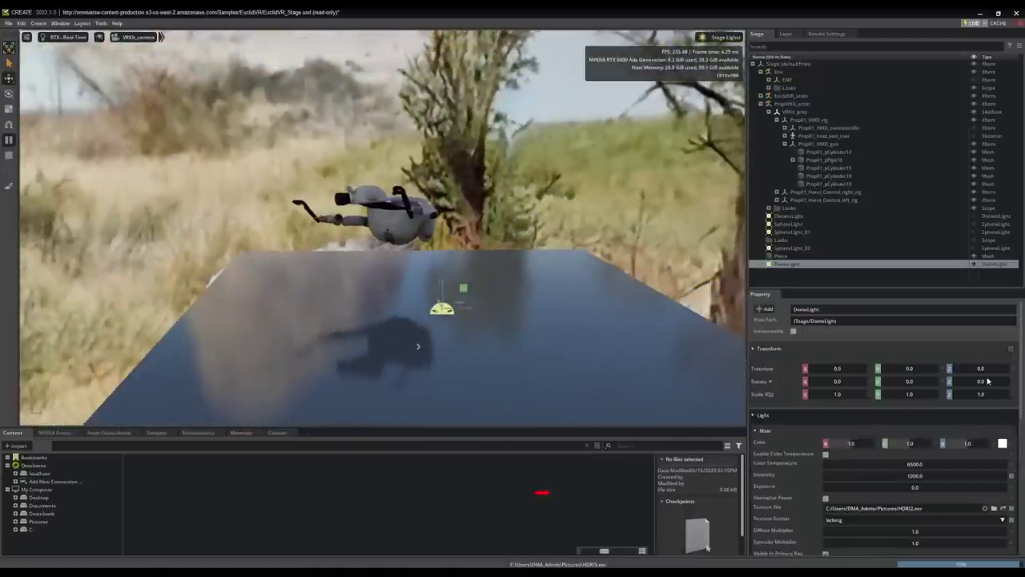
mouse_move(981, 383)
left_mouse_down()
mouse_move(184, 323)
mouse_move(489, 326)
left_mouse_up()
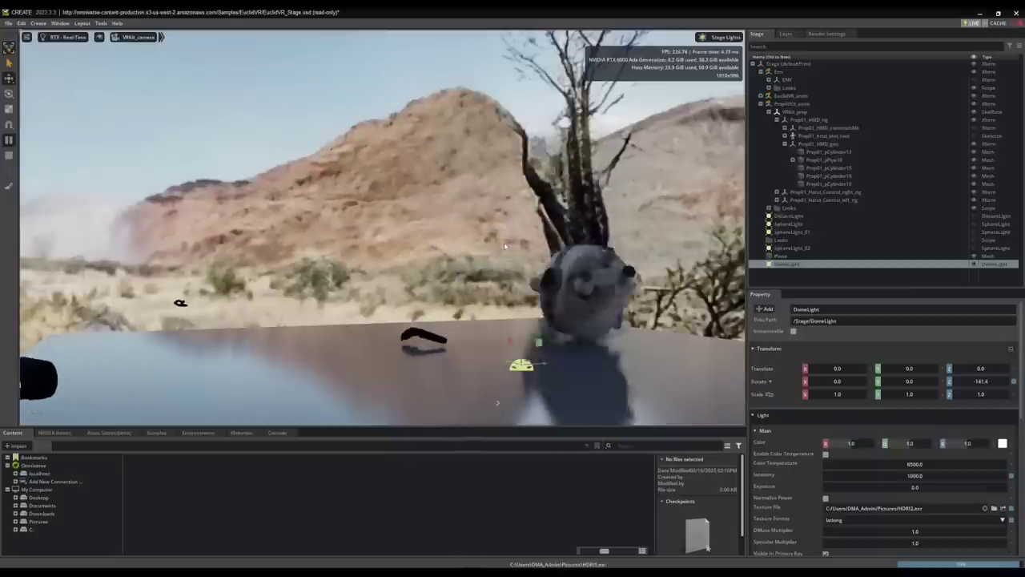
Try HDRI3.exr as the dome texture, then replace it with HDRI4.exr from Content.
left_click(994, 508)
left_click(605, 250)
left_click(655, 377)
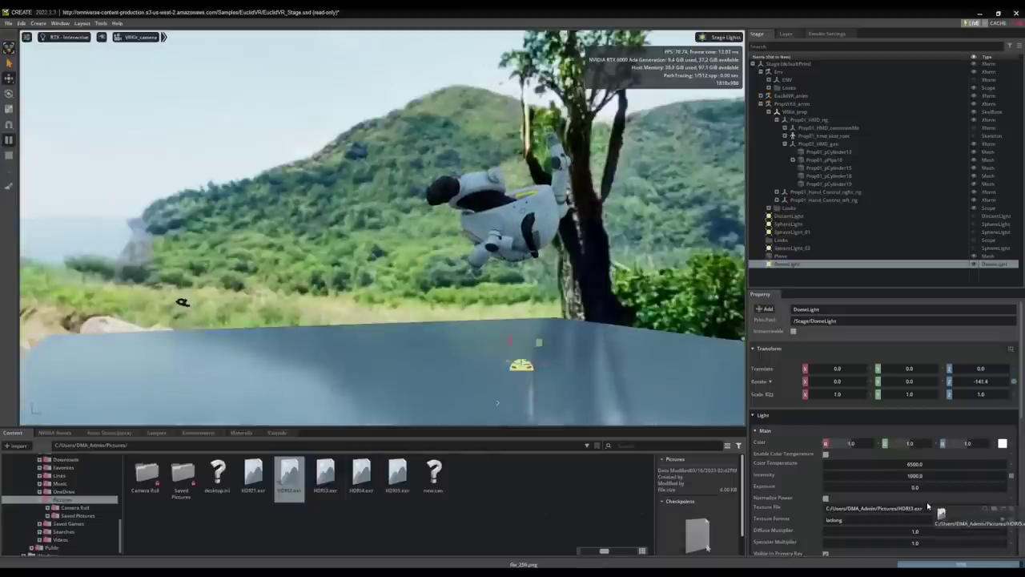
left_click_drag(360, 476, 378, 261)
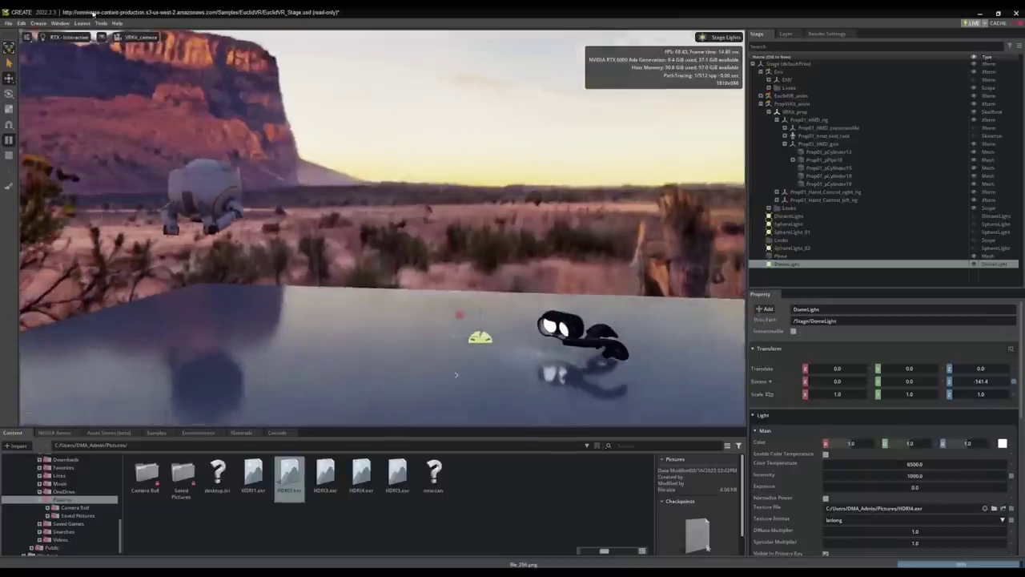
Switch the renderer to RTX - Real-Time and raise the Plane to Z -0.27215.
left_click(68, 37)
left_click(72, 50)
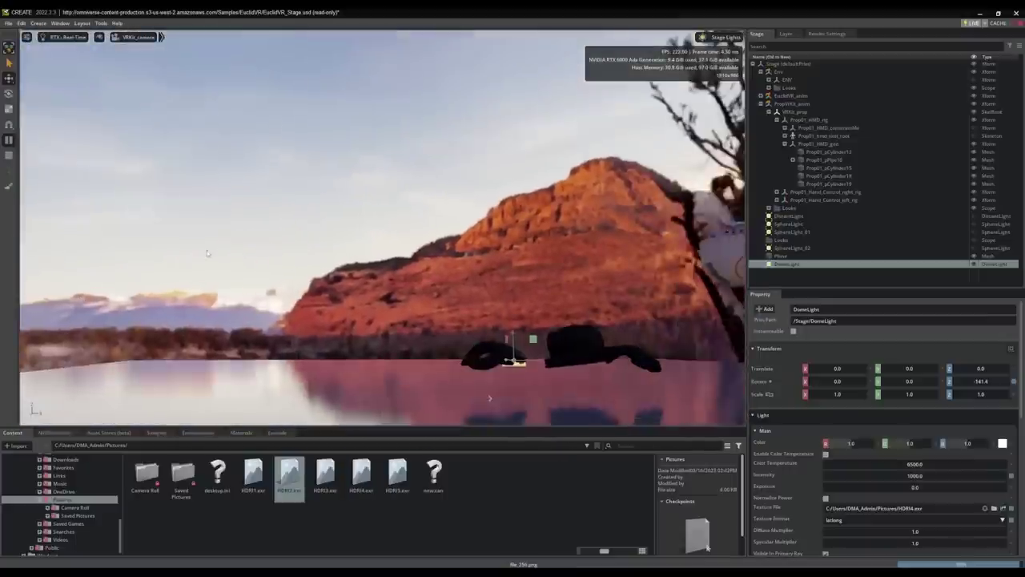
left_click(490, 416)
left_click_drag(510, 355, 513, 344)
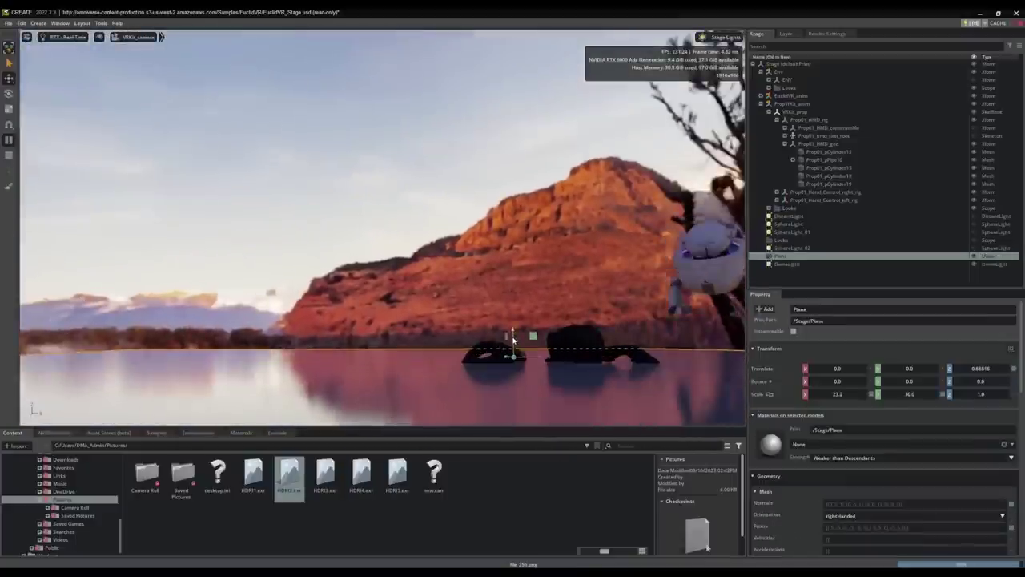